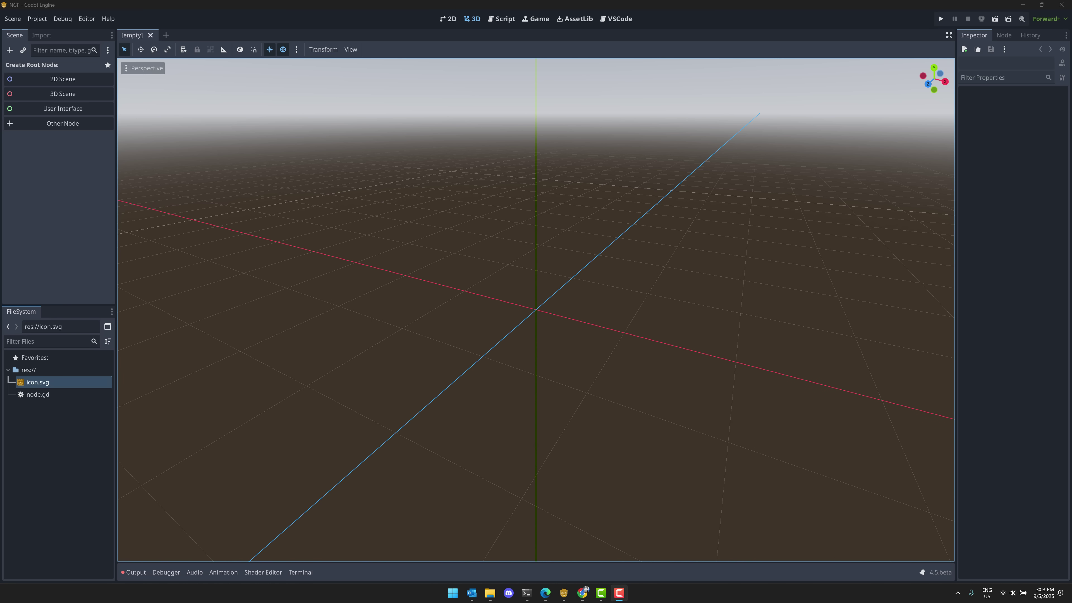
- Open the embedded VSCode workspace and place the cursor on the empty line below the print statement in node.gd
left_click(454, 20)
left_click(471, 19)
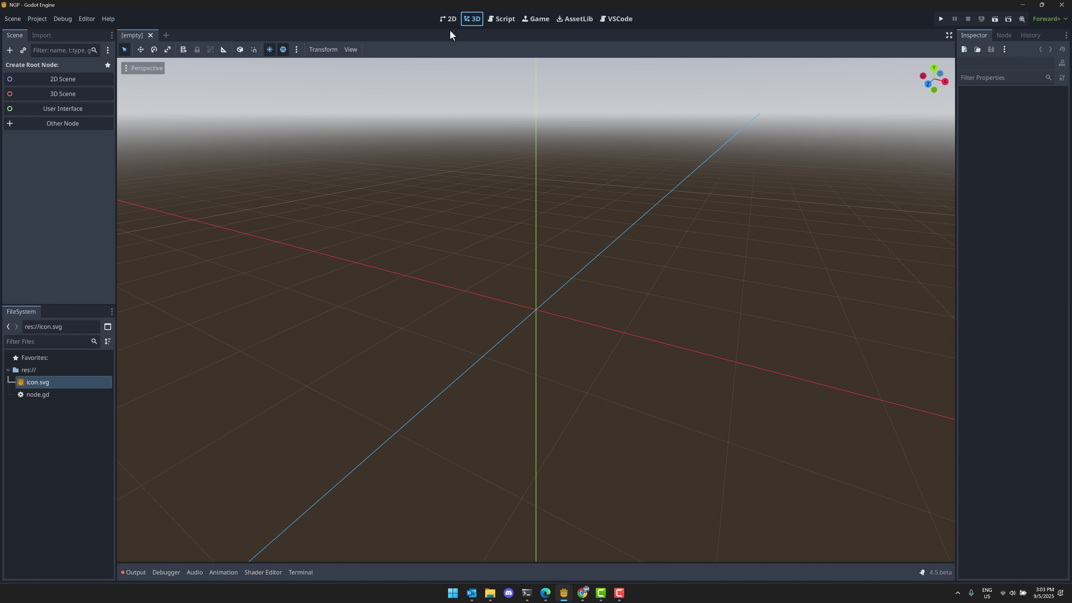
left_click(618, 24)
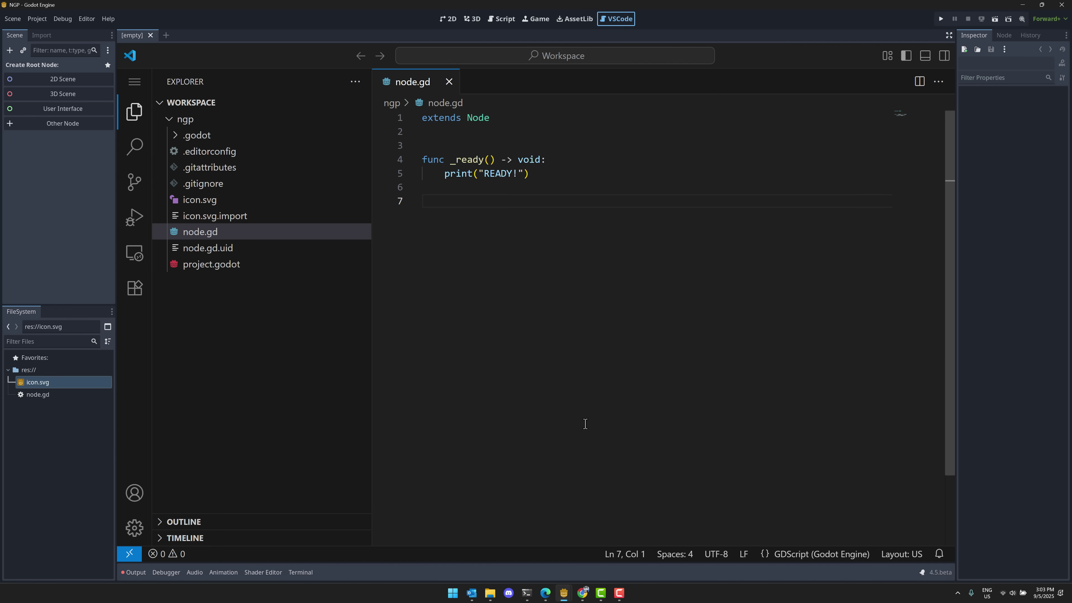
left_click(556, 187)
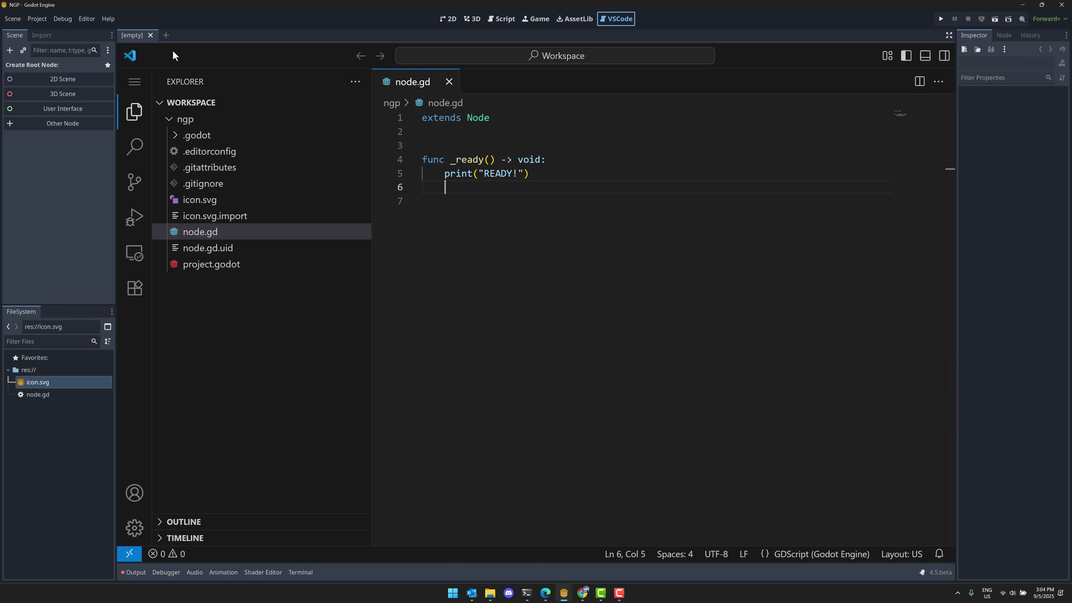
- Search the extensions marketplace for "gdscr" and examine the listed extensions, including the godot-tools availability note and the gdscript details
left_click(134, 288)
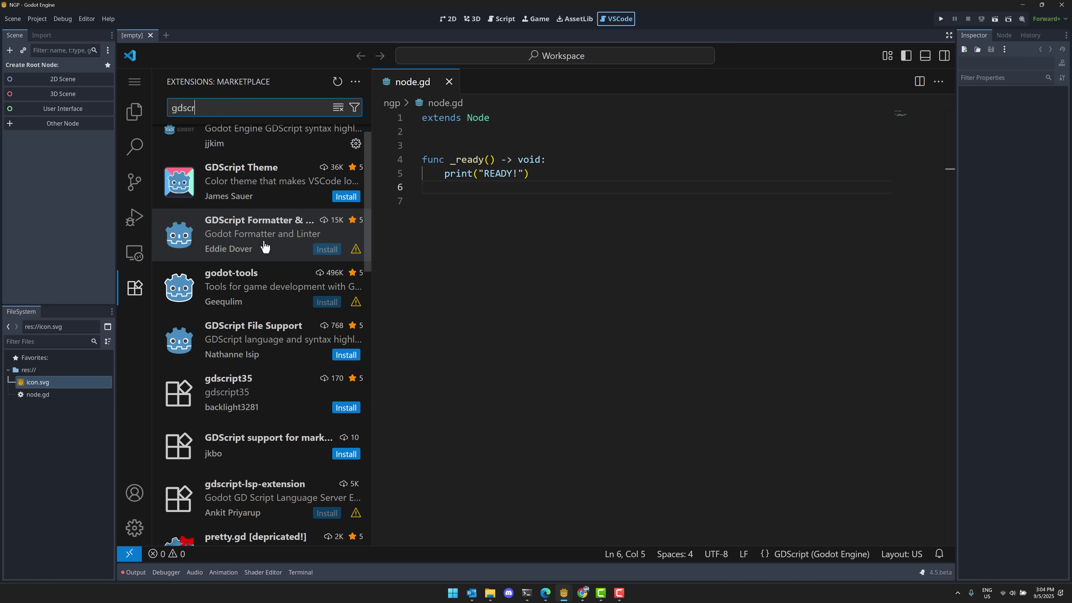
mouse_move(358, 306)
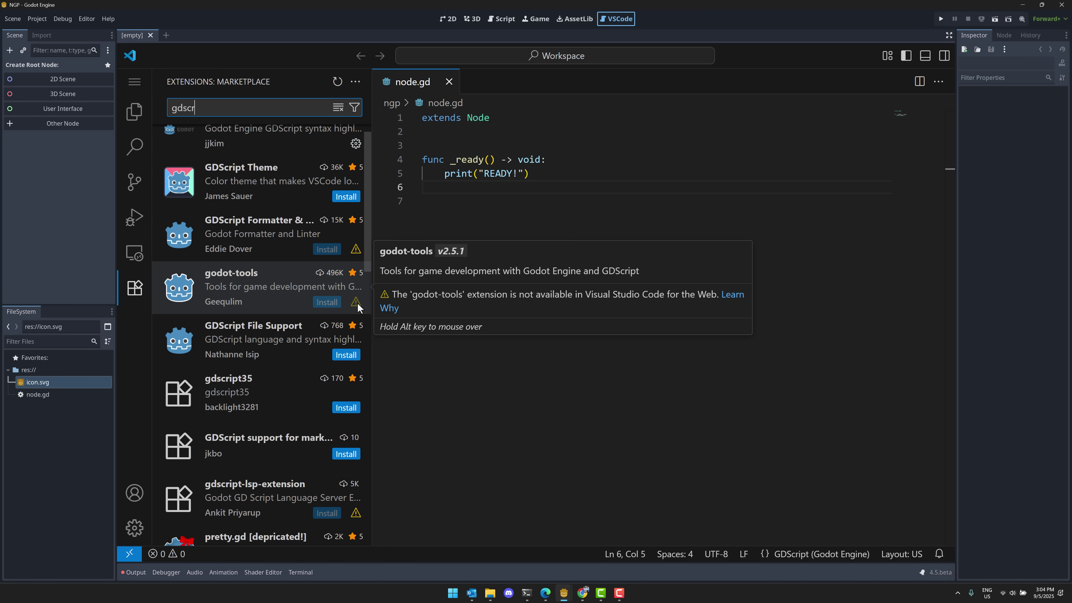
scroll(270, 209, "up", 1)
mouse_move(223, 155)
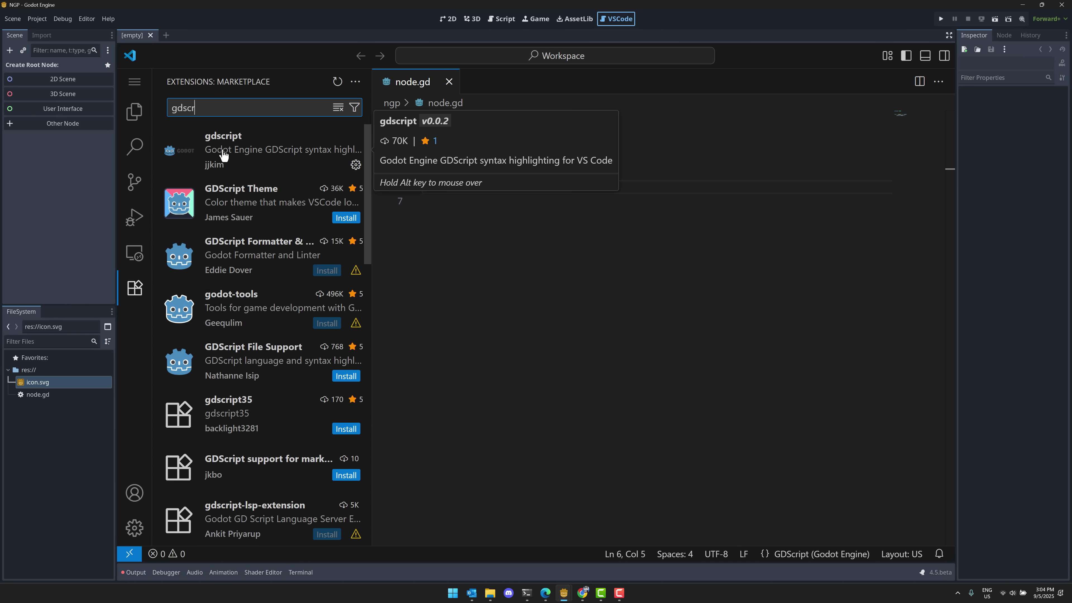
scroll(270, 282, "down", 10)
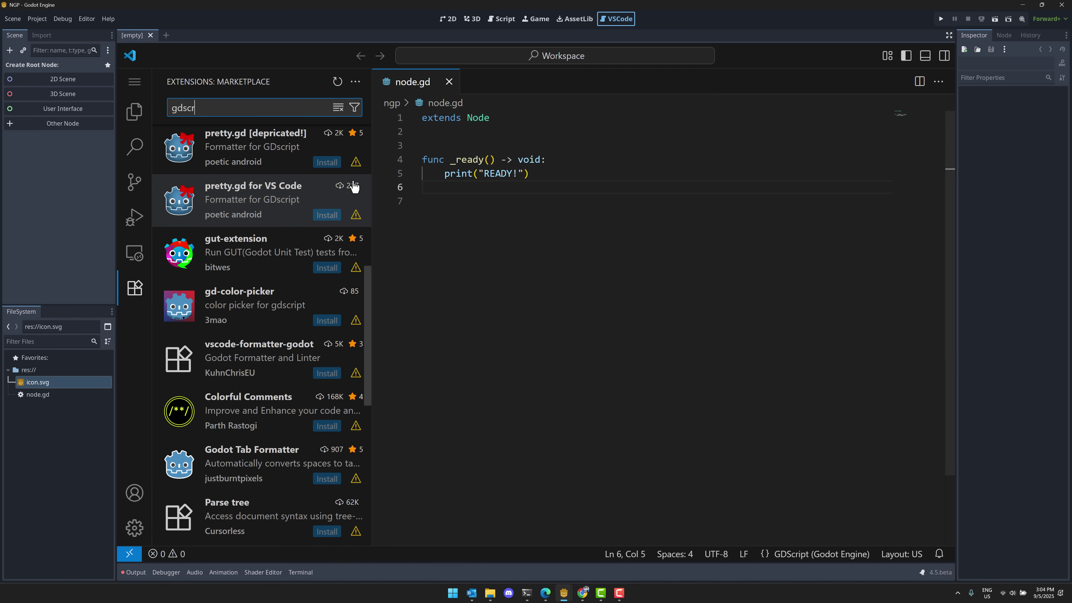
scroll(361, 422, "down", 5)
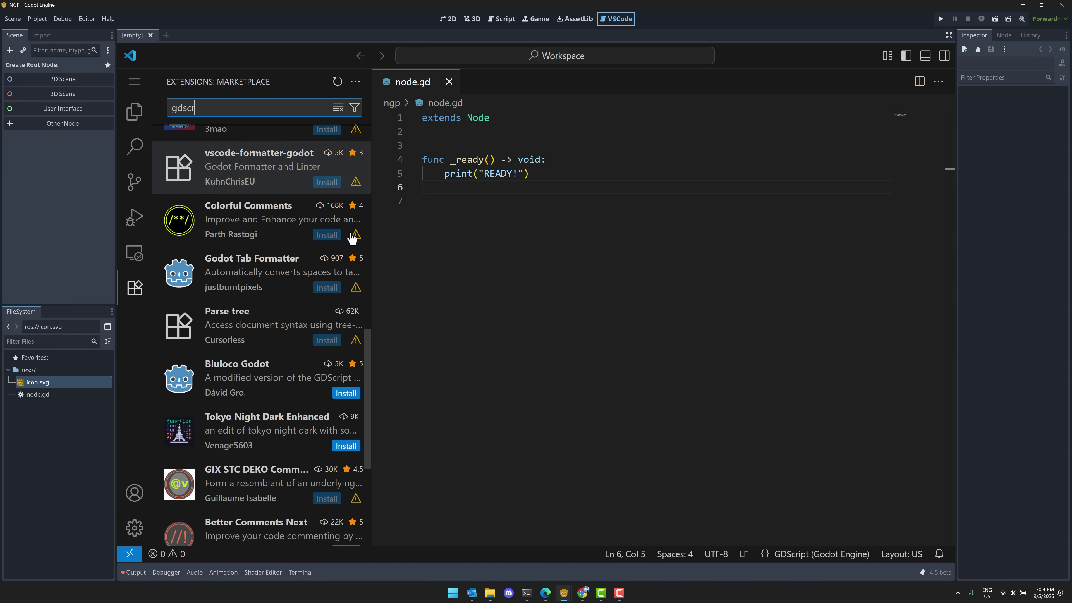
scroll(341, 411, "down", 3)
scroll(340, 411, "down", 3)
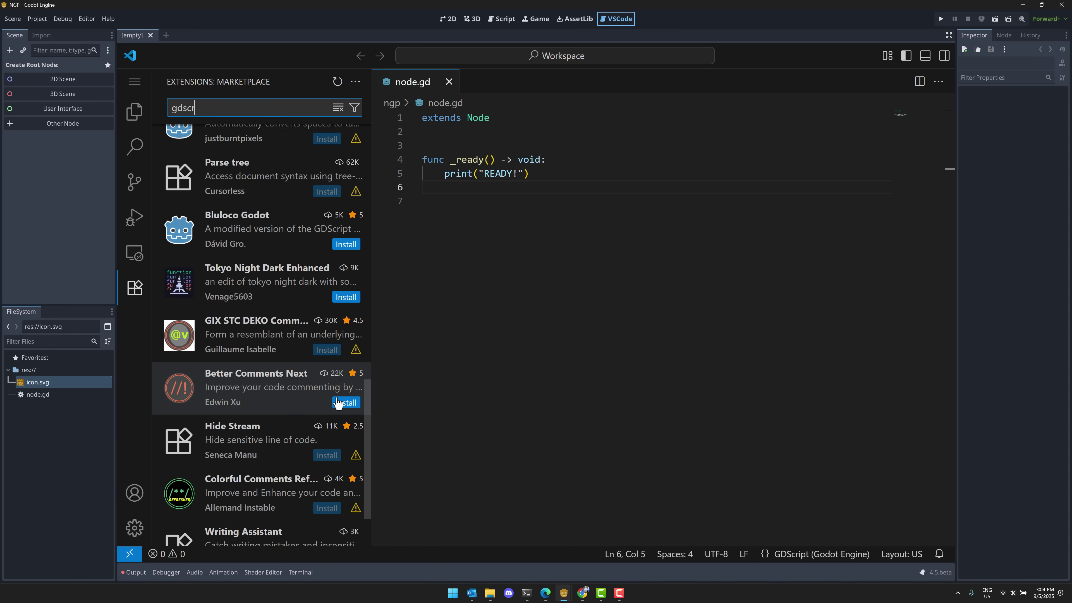
scroll(311, 380, "up", 15)
scroll(311, 380, "up", 3)
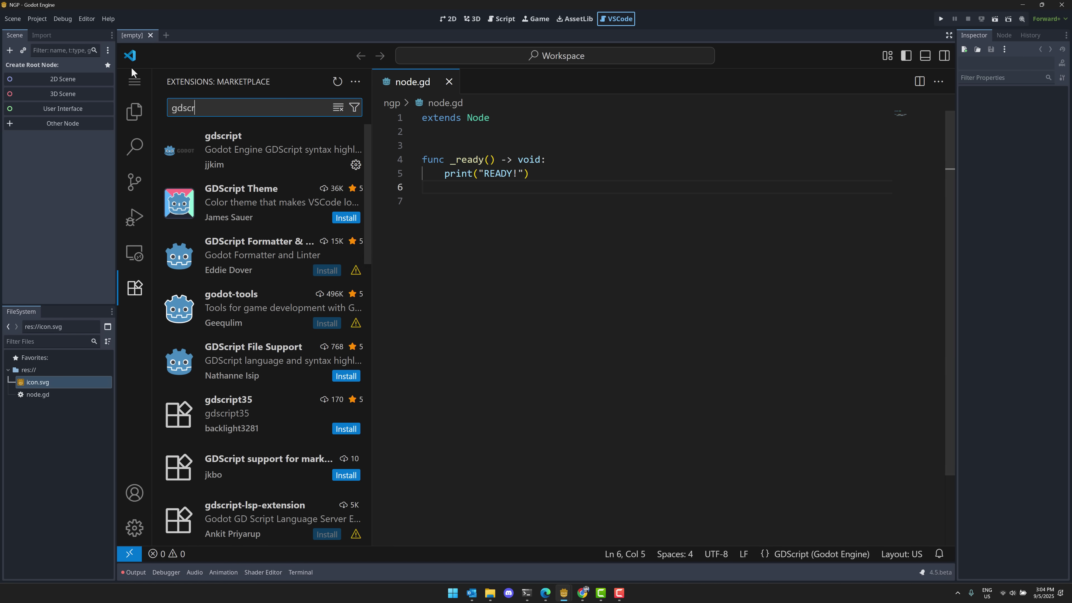
- Return to the workspace's file explorer and review the editor's View and Terminal commands
left_click(135, 111)
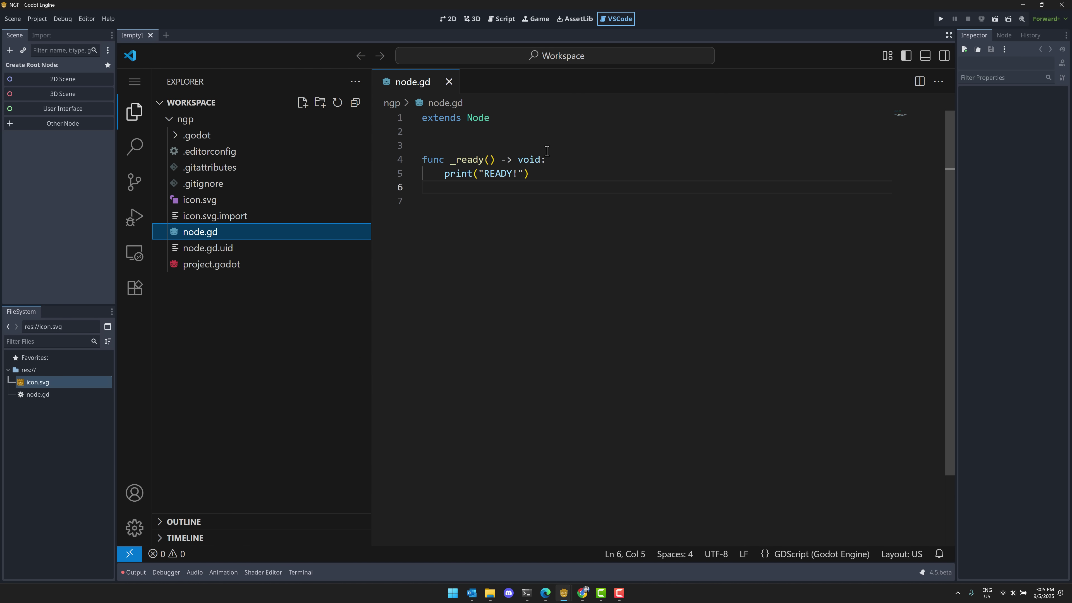
left_click(134, 81)
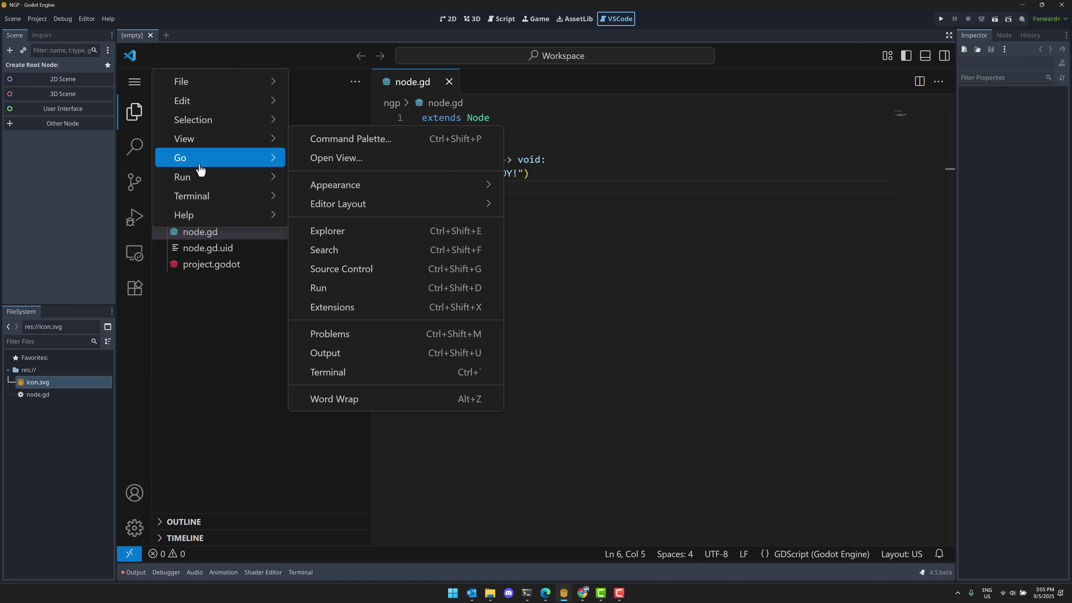
mouse_move(213, 199)
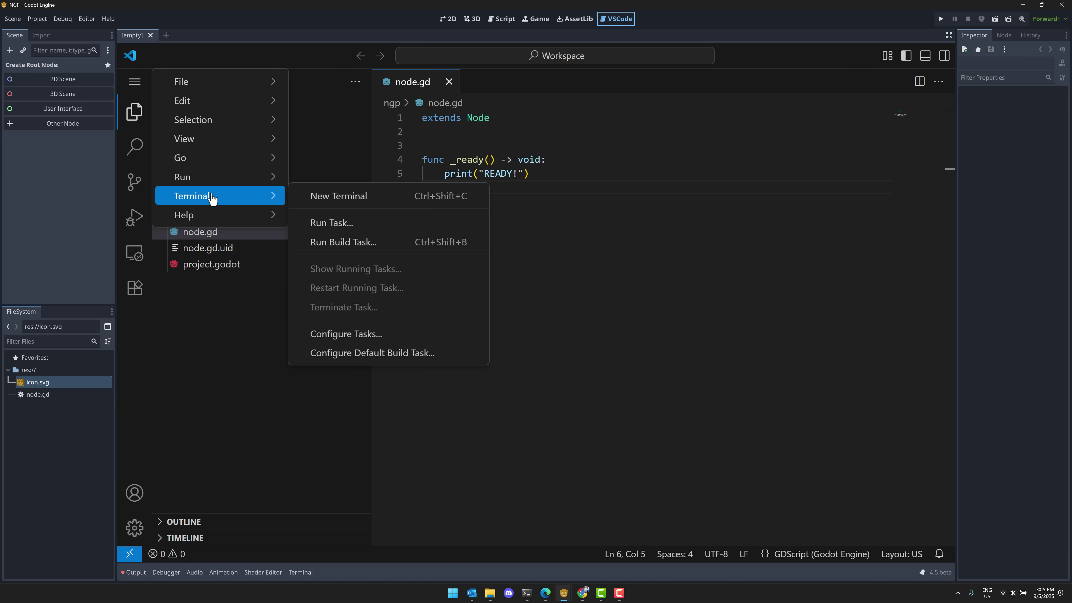
left_click(707, 320)
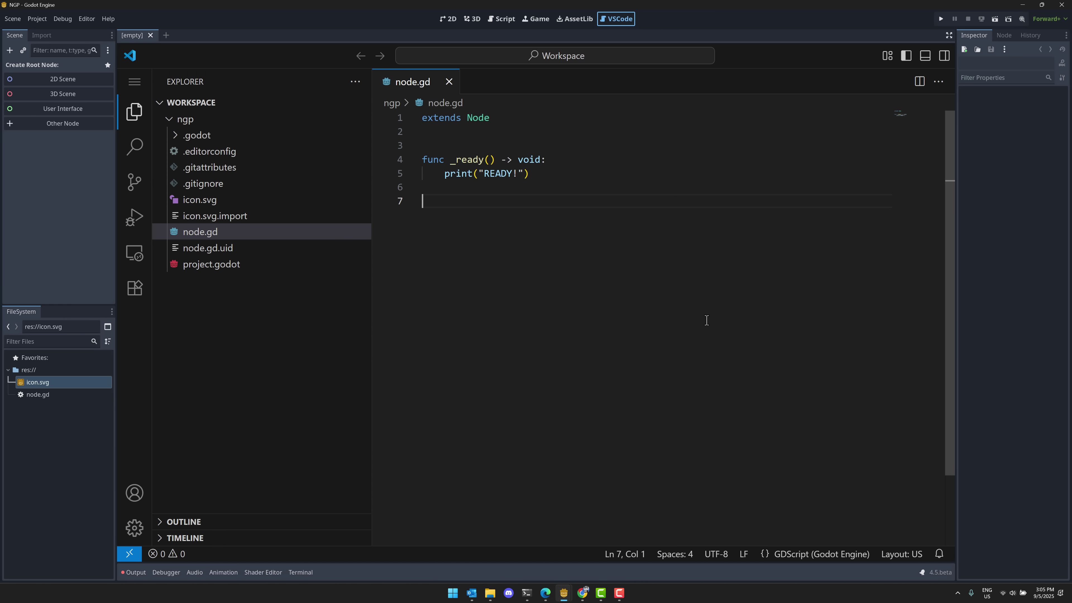
- Open the embedded editor's command palette, look through its available commands and dismiss it
key("F1")
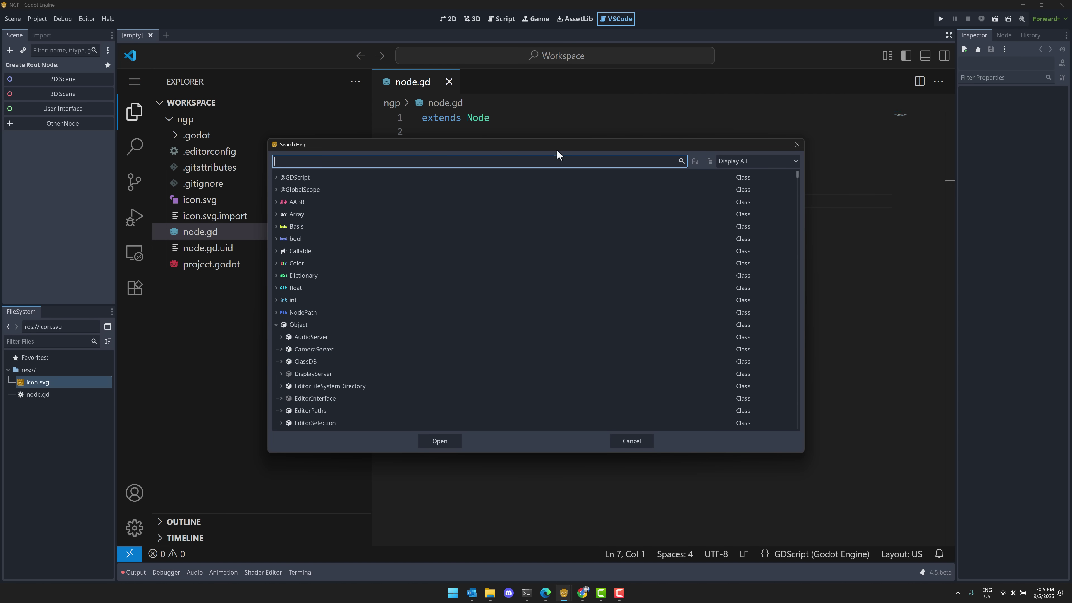
left_click(795, 146)
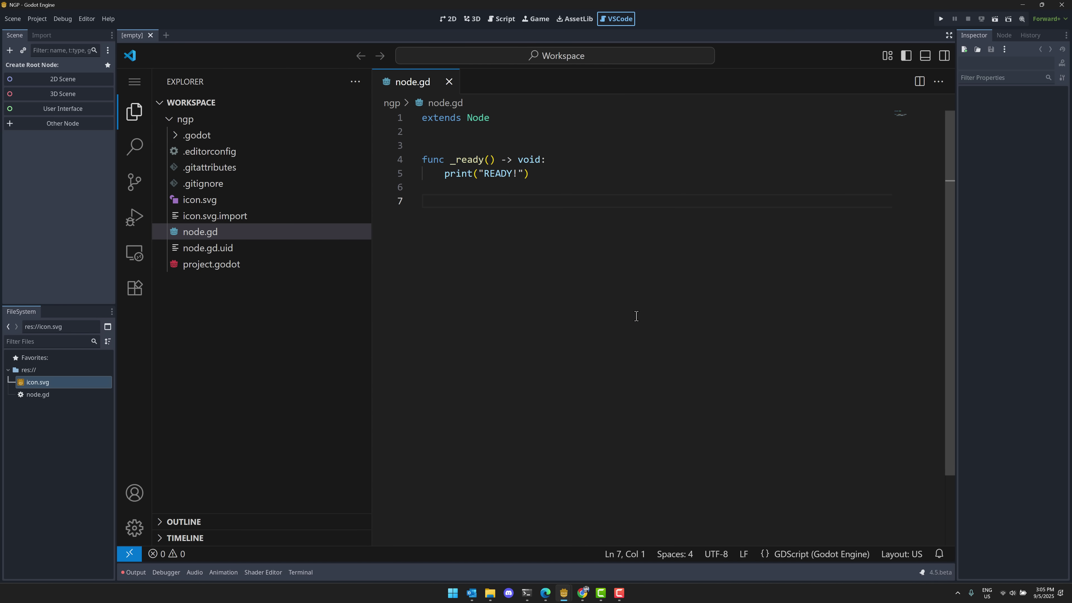
key("ctrl+shift+p")
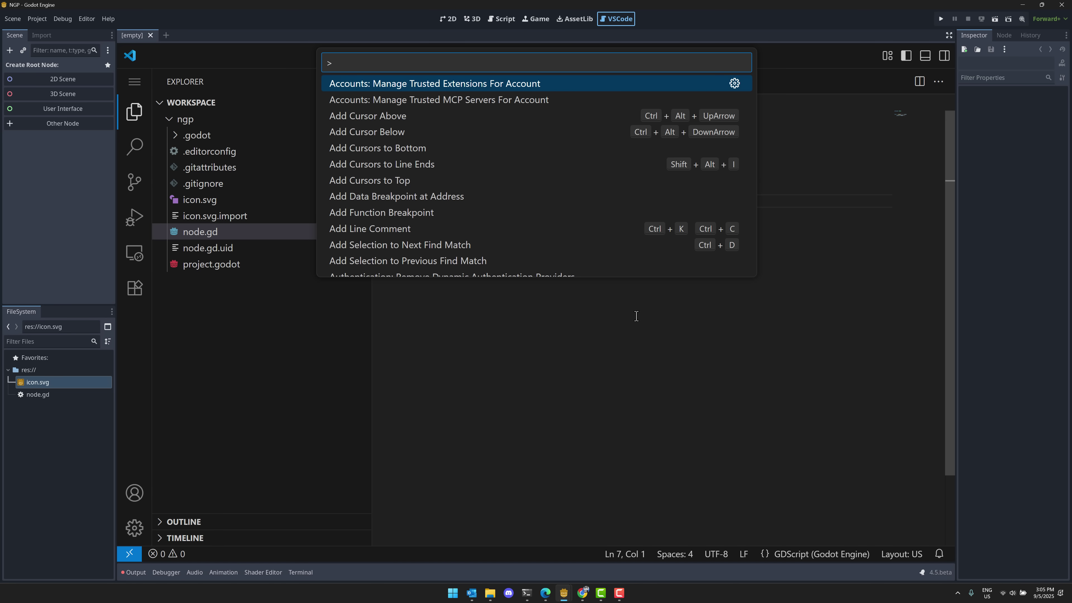
scroll(489, 173, "down", 7)
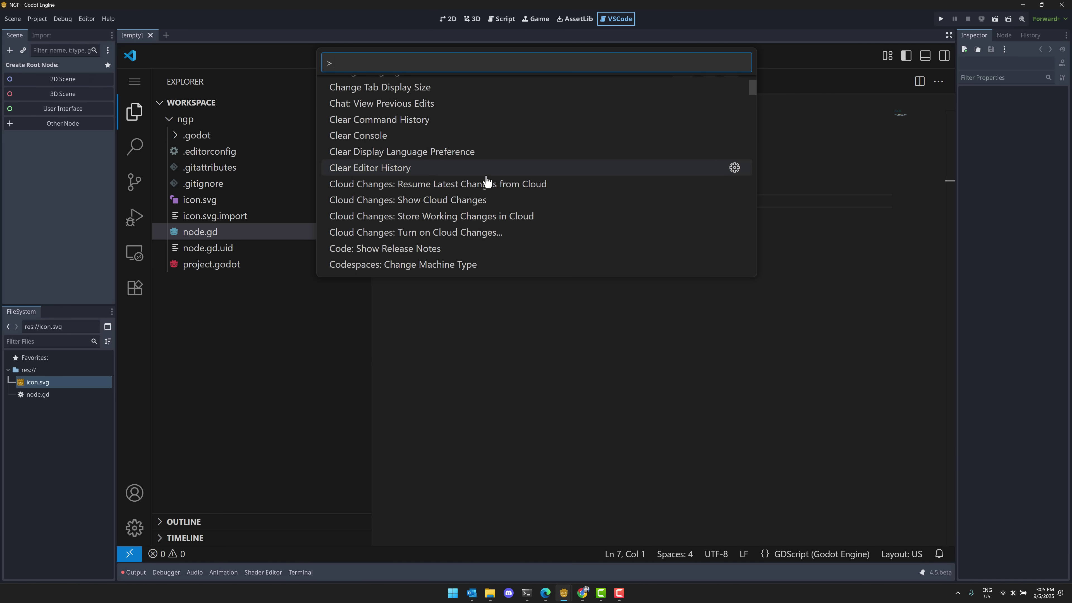
scroll(487, 179, "down", 8)
left_click(598, 383)
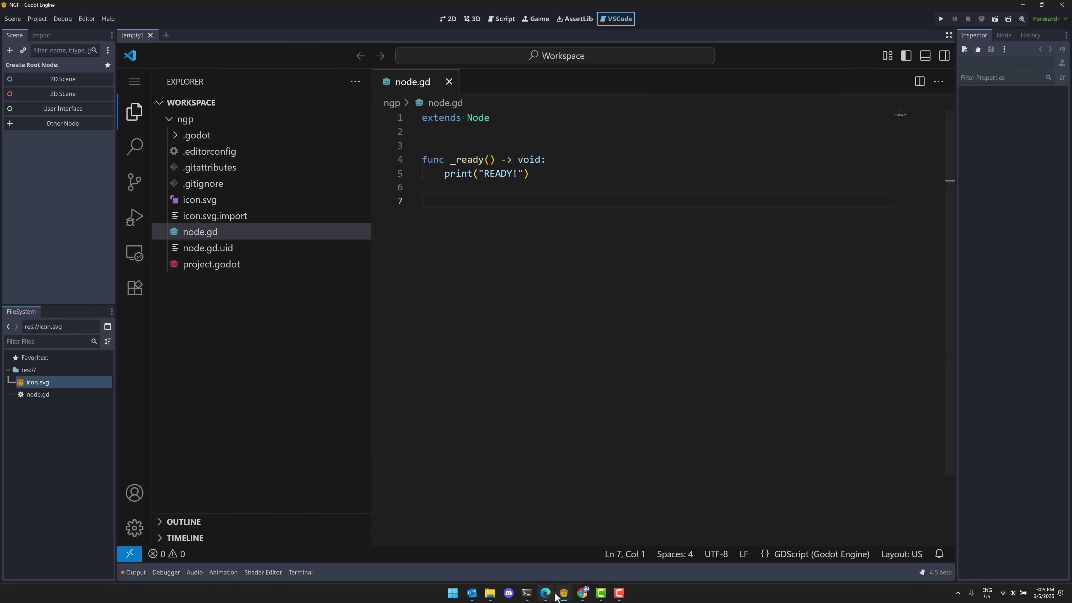
- Switch to the Beefocalypse project window and show the Platform scene in the 3D workspace
mouse_move(562, 593)
left_click(617, 562)
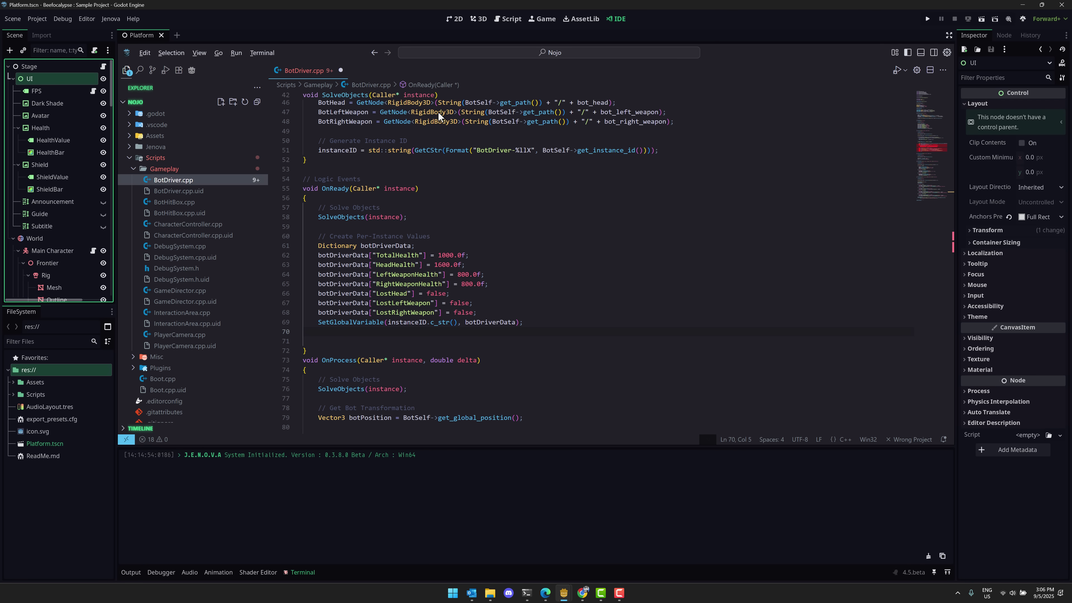
left_click(478, 18)
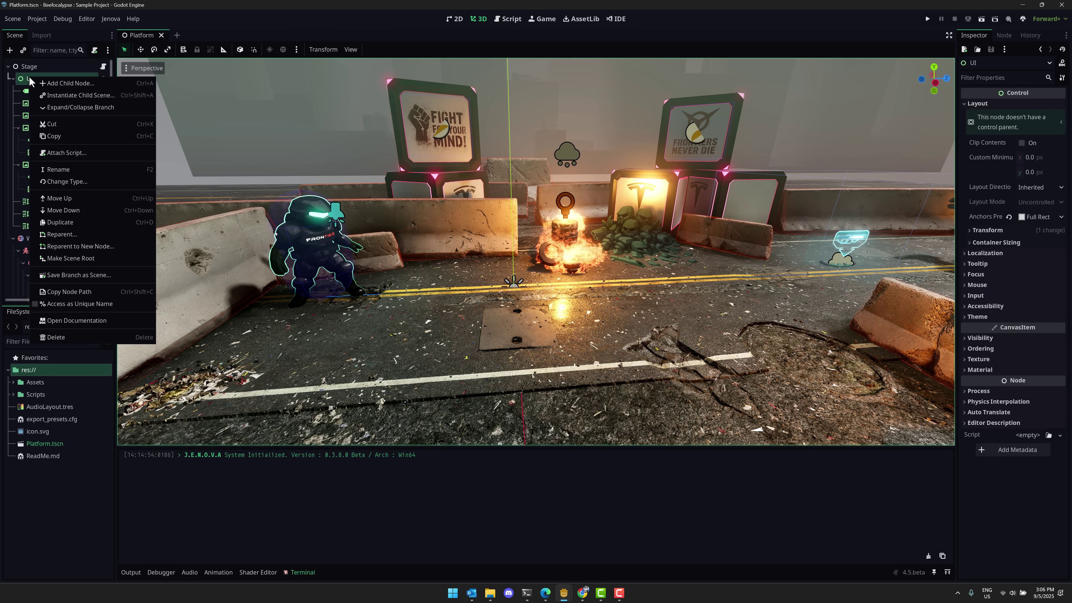
- Start attaching a script to the UI node with C++ Script as the language, and cancel without creating it
left_click(67, 152)
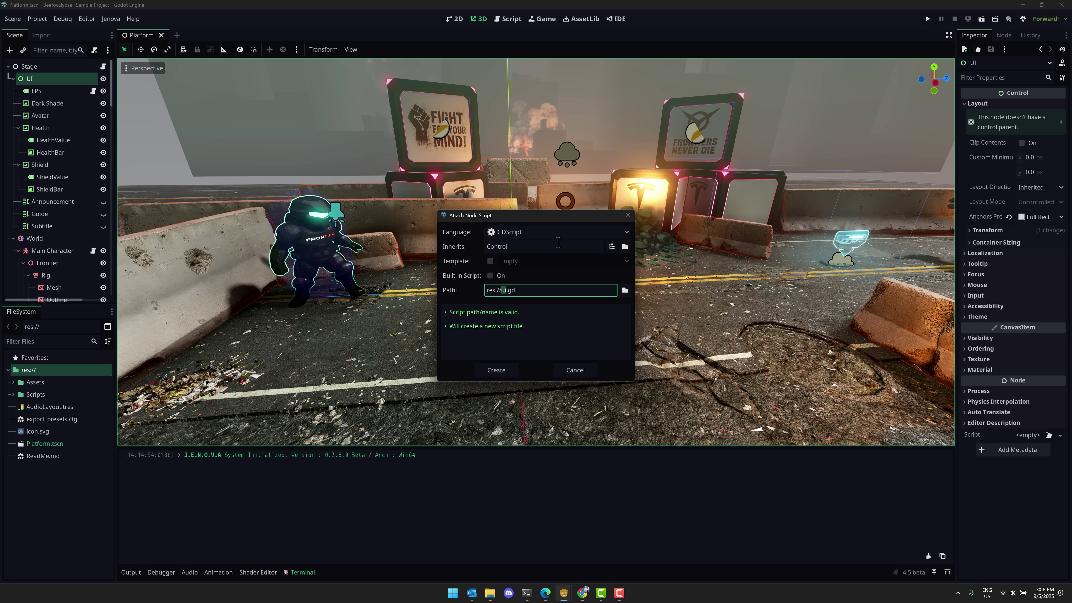
left_click(559, 233)
left_click(535, 246)
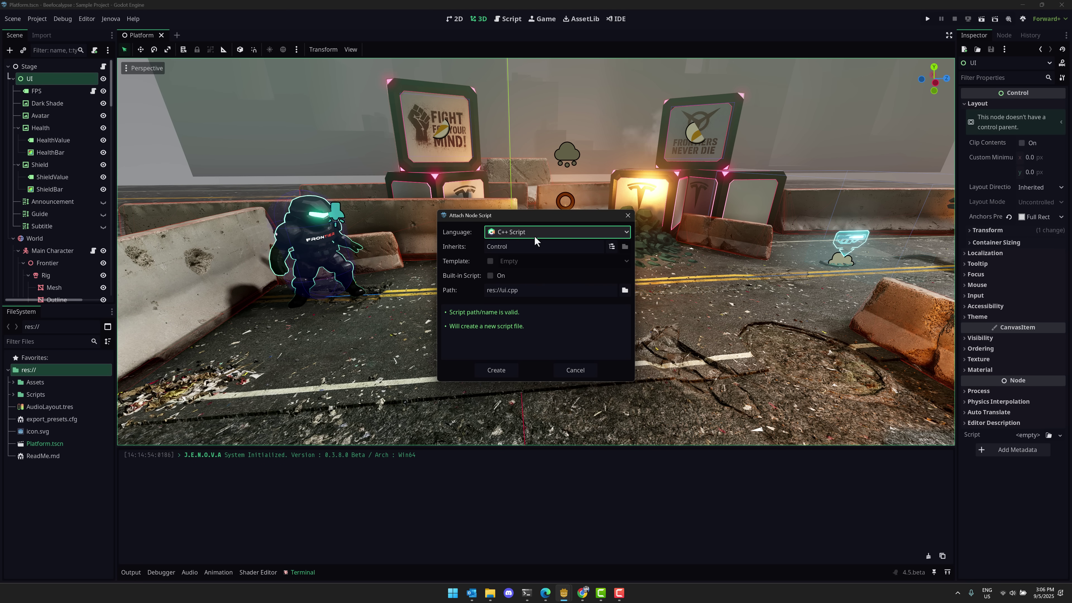
left_click(593, 374)
- Examine the Tools packages in Jenova's Package Manager, including Jenova Code IDE (JCIDE), and close the manager
left_click(112, 20)
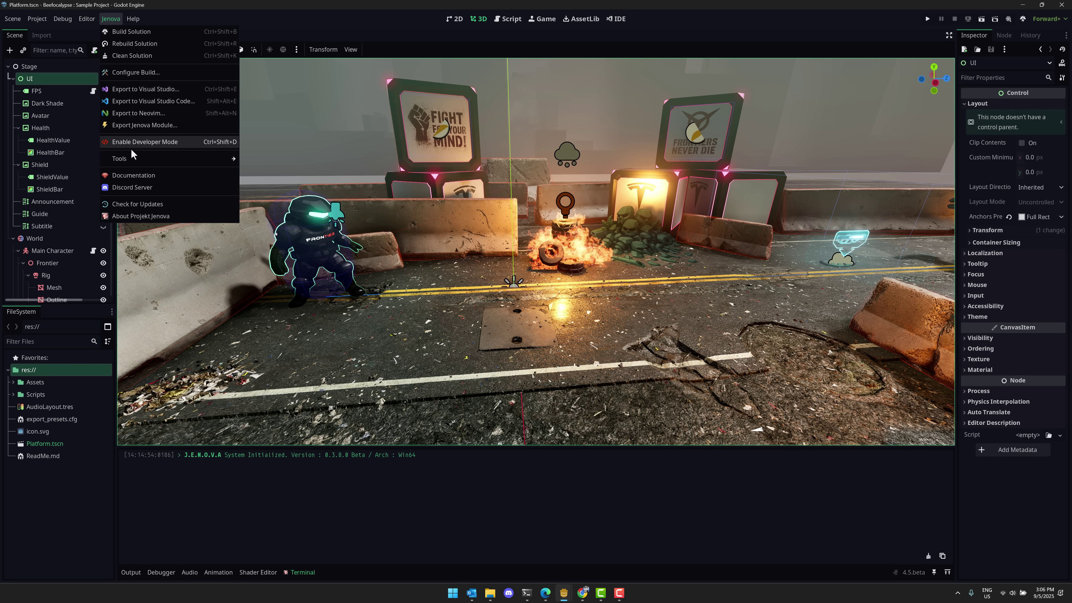
mouse_move(135, 158)
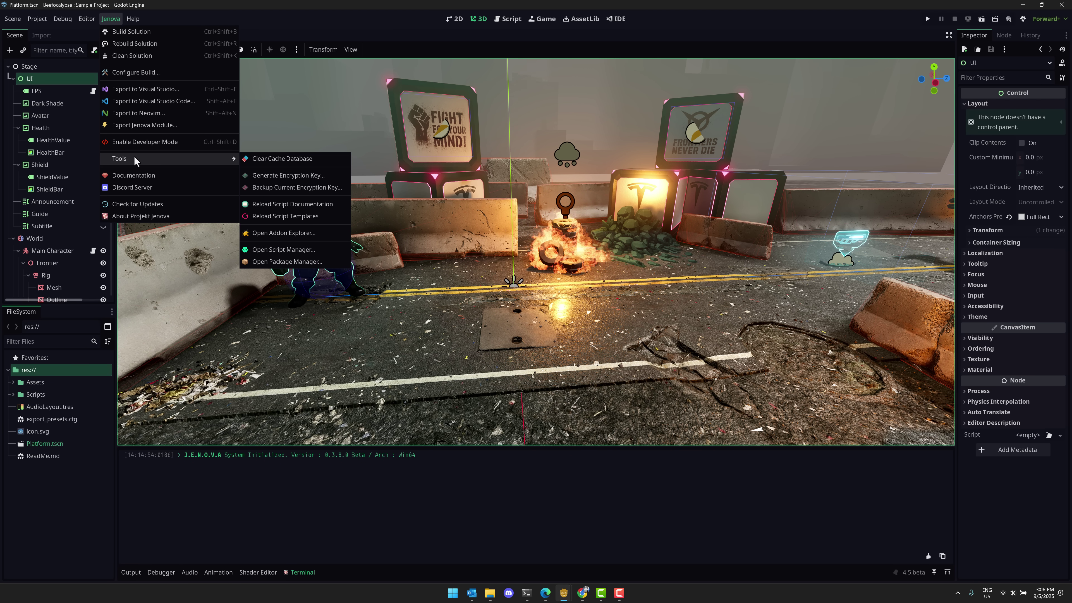
left_click(284, 262)
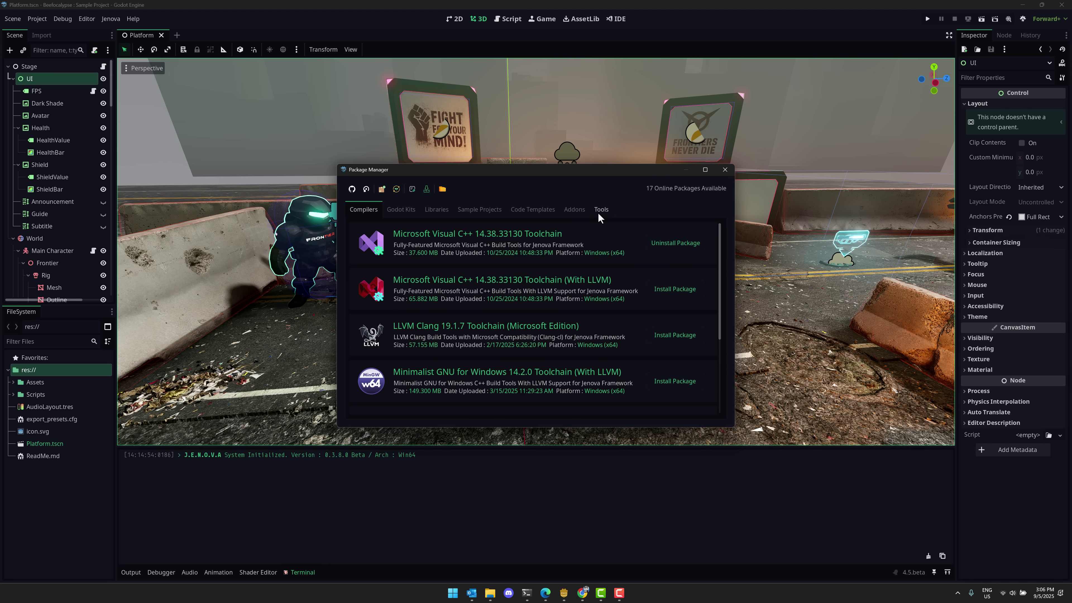
left_click(600, 210)
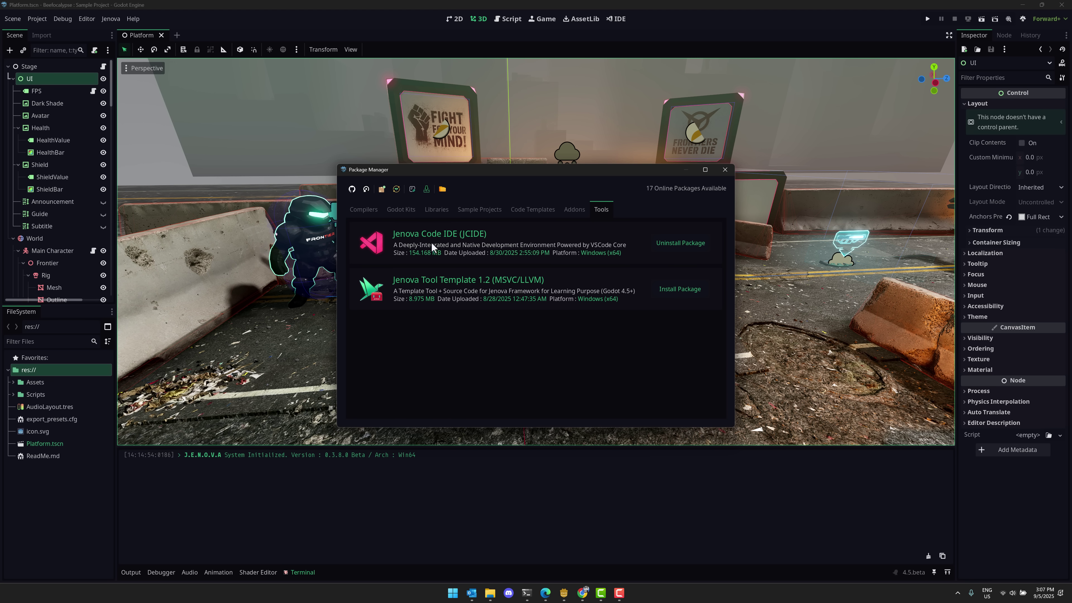
left_click(724, 169)
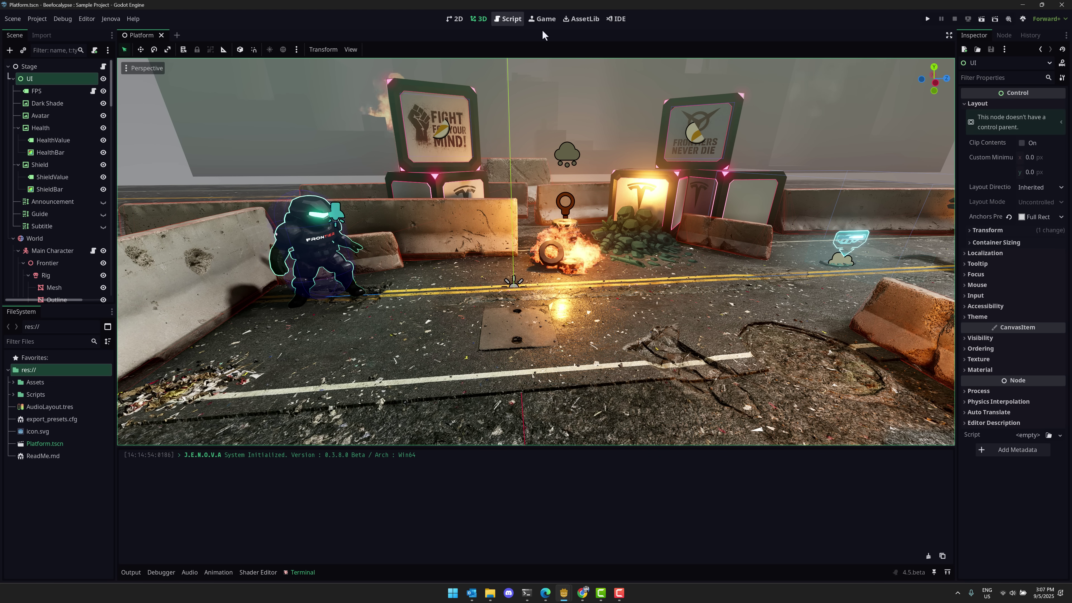
- Open the IDE workspace on BotDriver.cpp and look through the C/C++ commands in its command palette
left_click(623, 25)
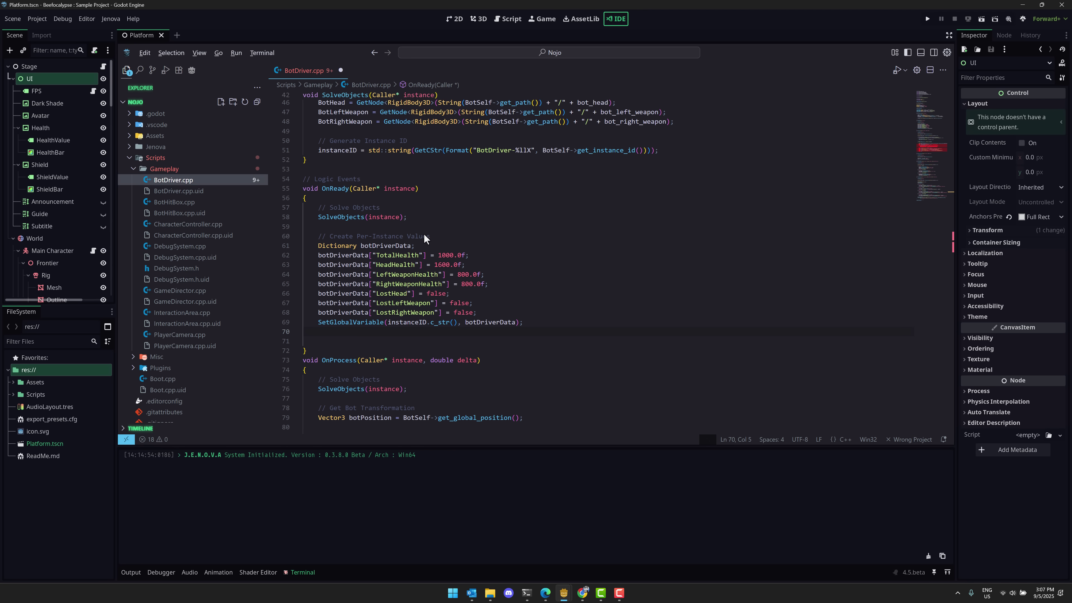
left_click(347, 332)
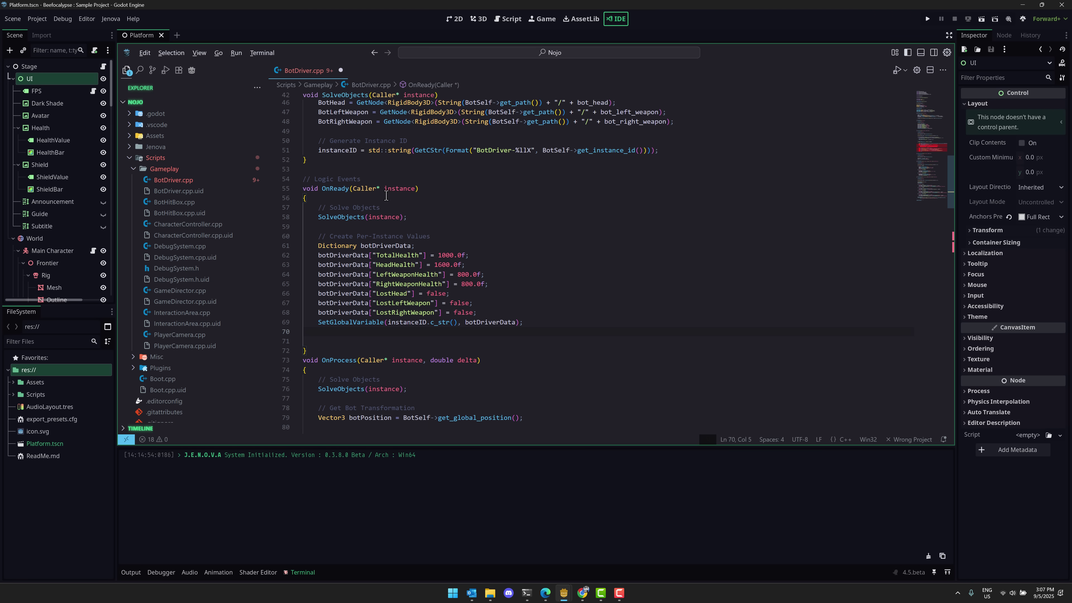
key("ctrl+shift+p")
scroll(498, 97, "down", 5)
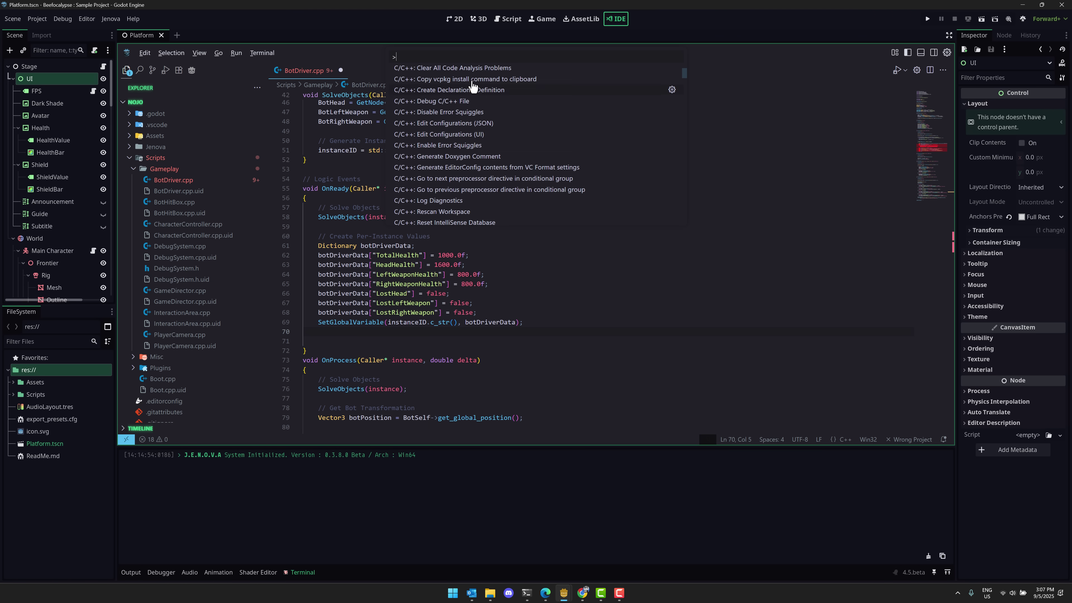
scroll(485, 194, "down", 3)
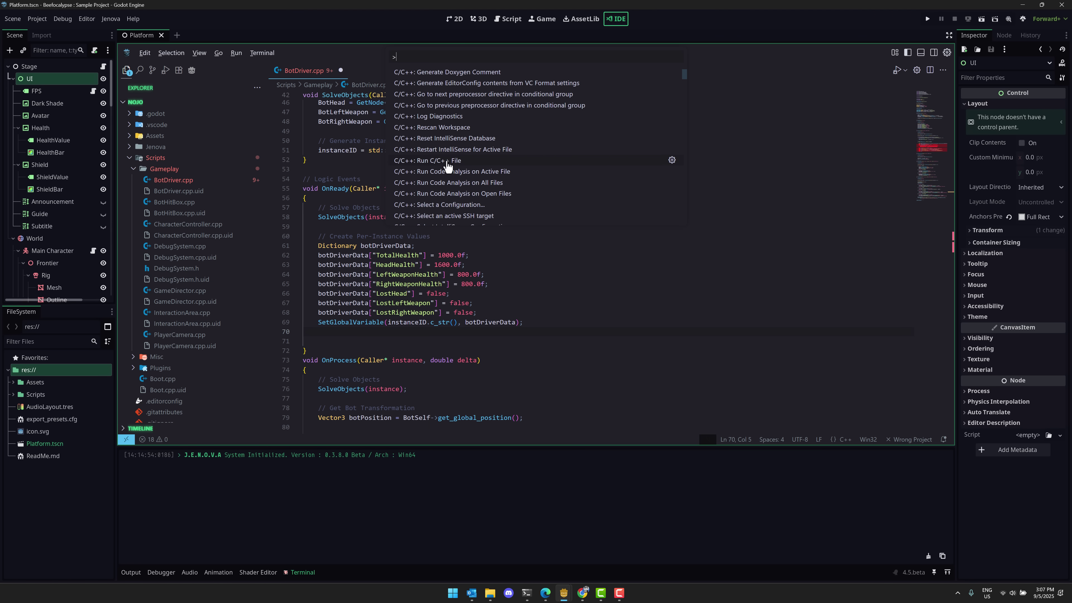
scroll(462, 181, "down", 2)
scroll(494, 177, "down", 2)
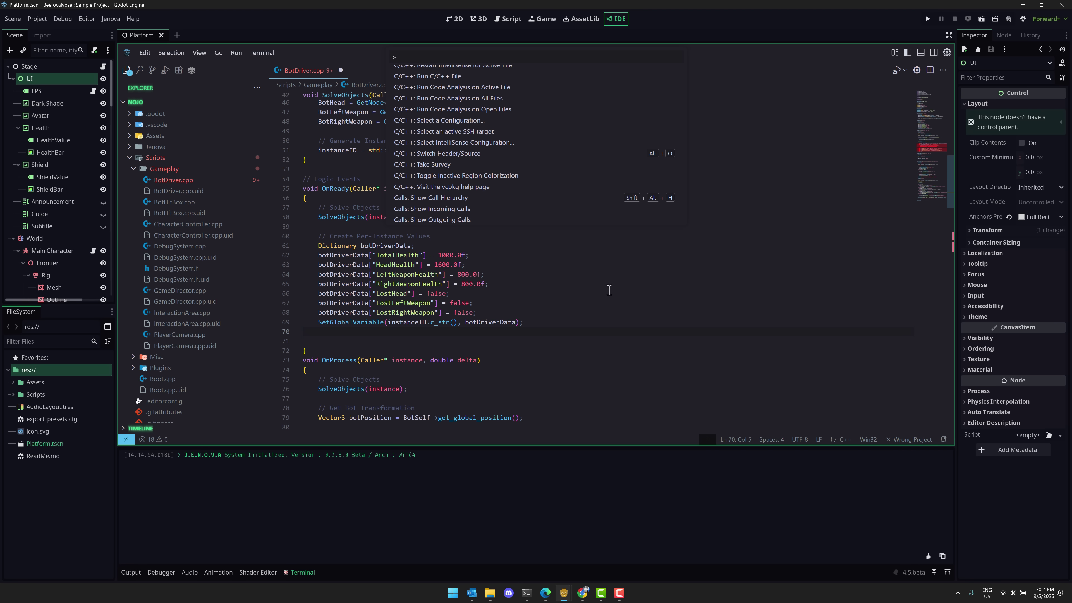
- Enter "instance->" on line 70 at the end of OnReady in BotDriver.cpp, remove it and delete one blank line
left_click(514, 333)
type("i")
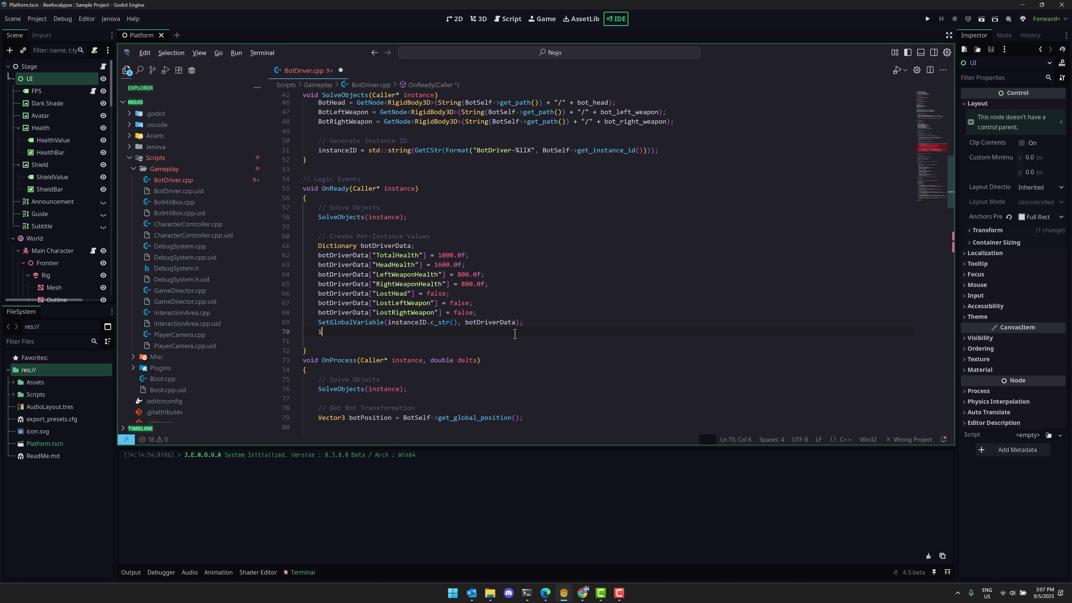
type("nstance->")
key("ctrl+BackSpace")
key("ctrl+BackSpace")
key("BackSpace")
key("Delete")
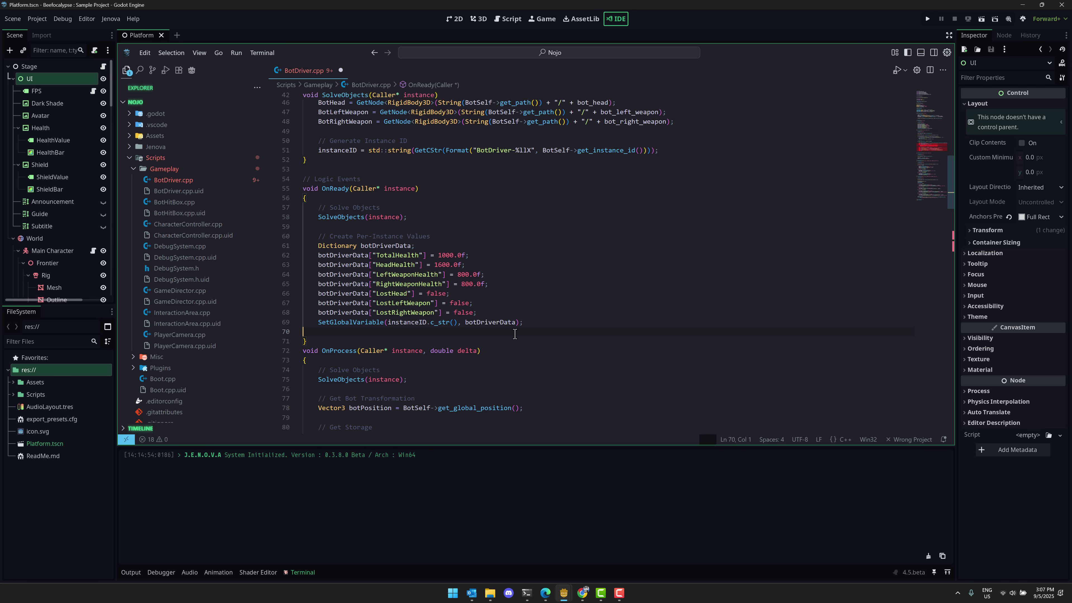
- Delete the remaining blank line 70 before the closing brace of OnReady in BotDriver.cpp
key("Delete")
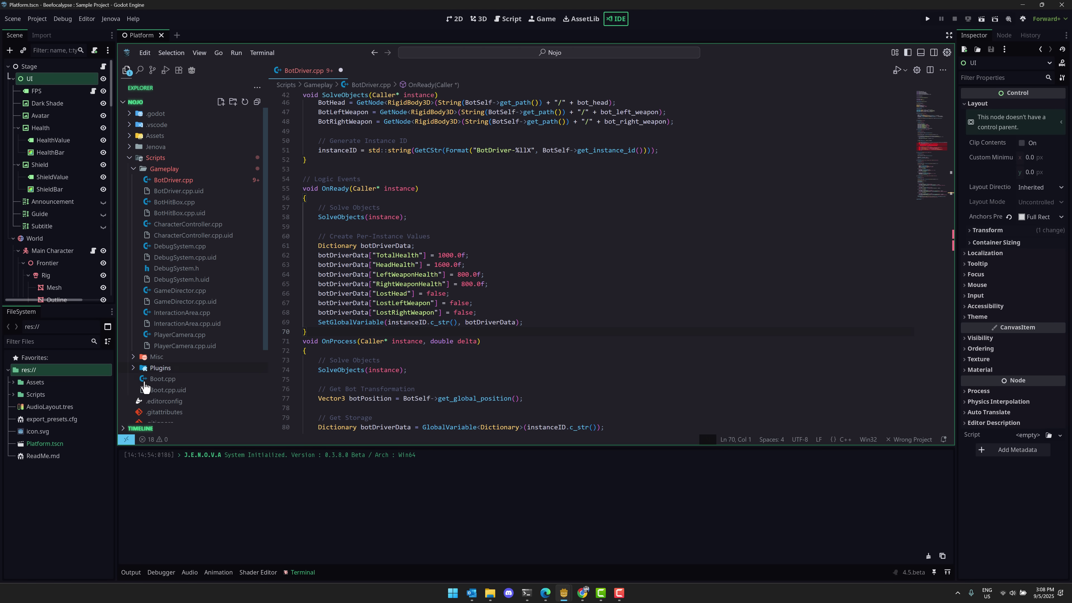
- Search the extensions marketplace for "godot", view the Godot Tools scene preview and return to the file explorer
left_click(179, 71)
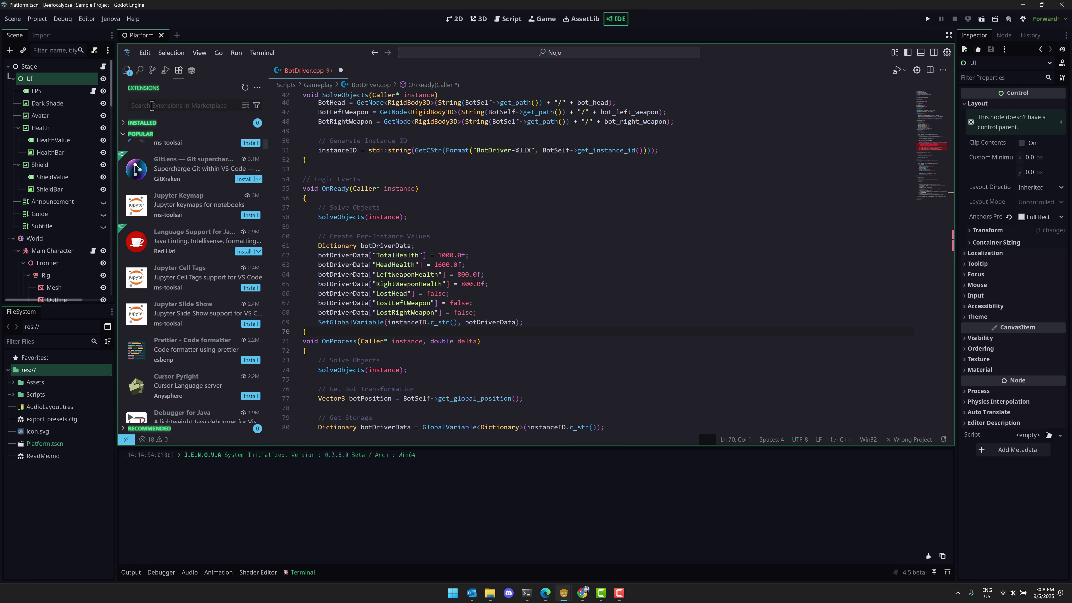
type("godot")
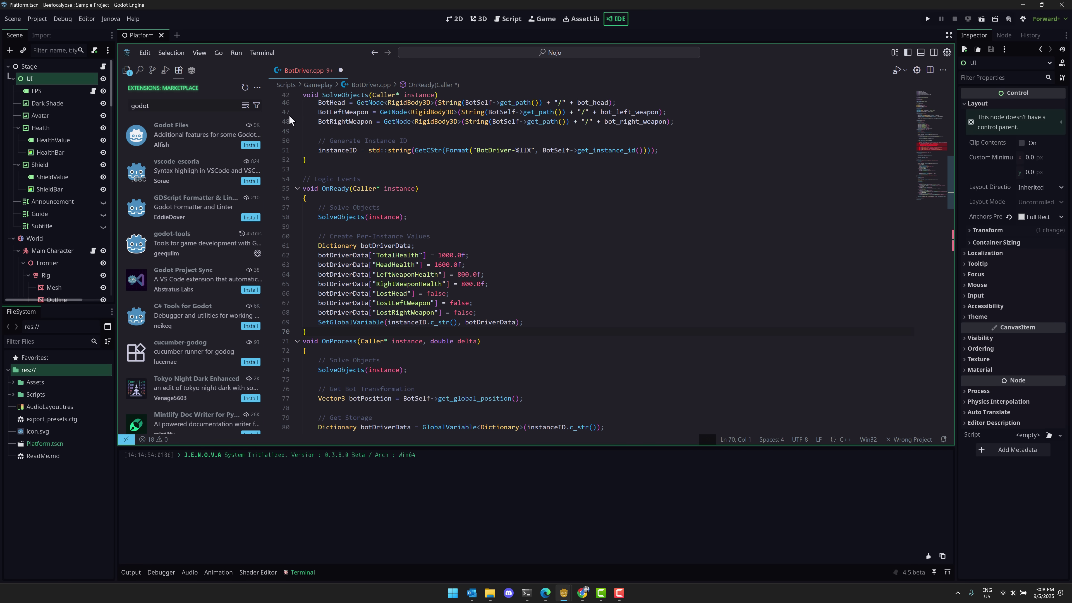
left_click(191, 70)
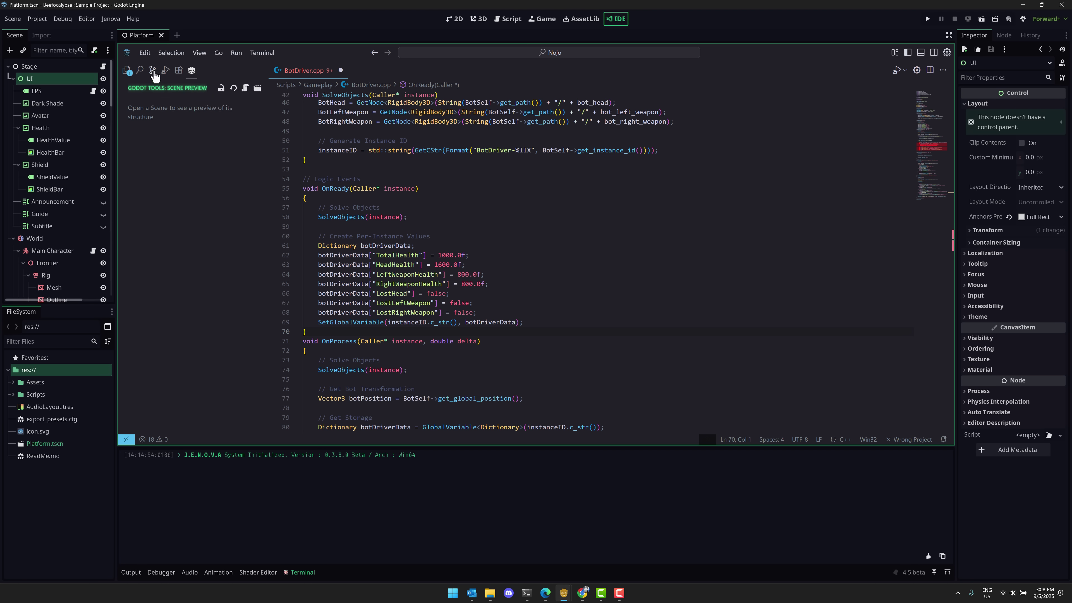
left_click(126, 70)
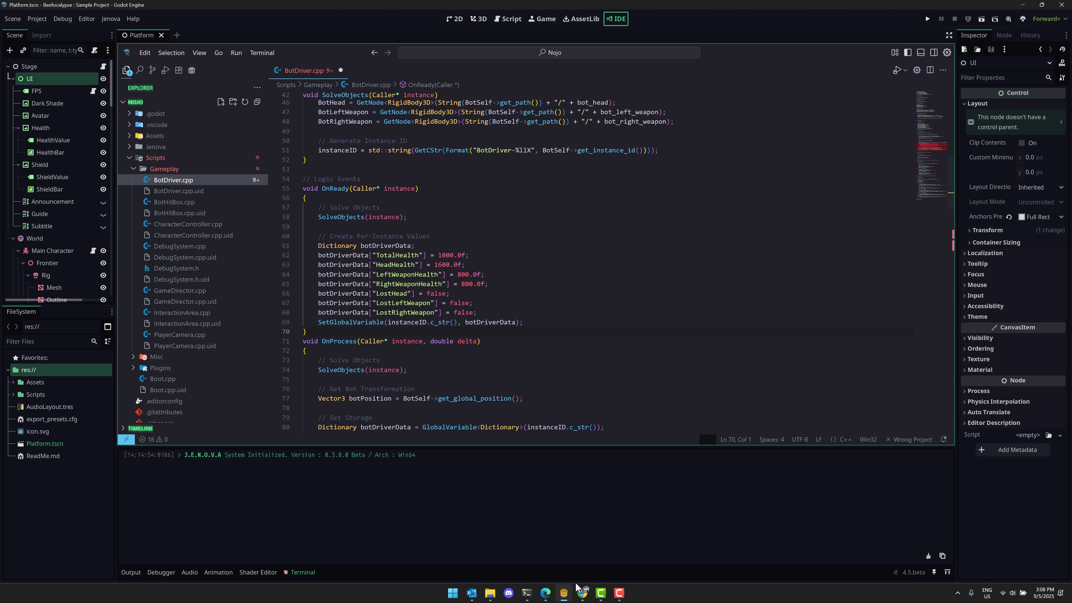
- Bring up the NGP project in Godot, switch to Chrome and read the Features list in the Gonuts README
mouse_move(566, 595)
left_click(502, 547)
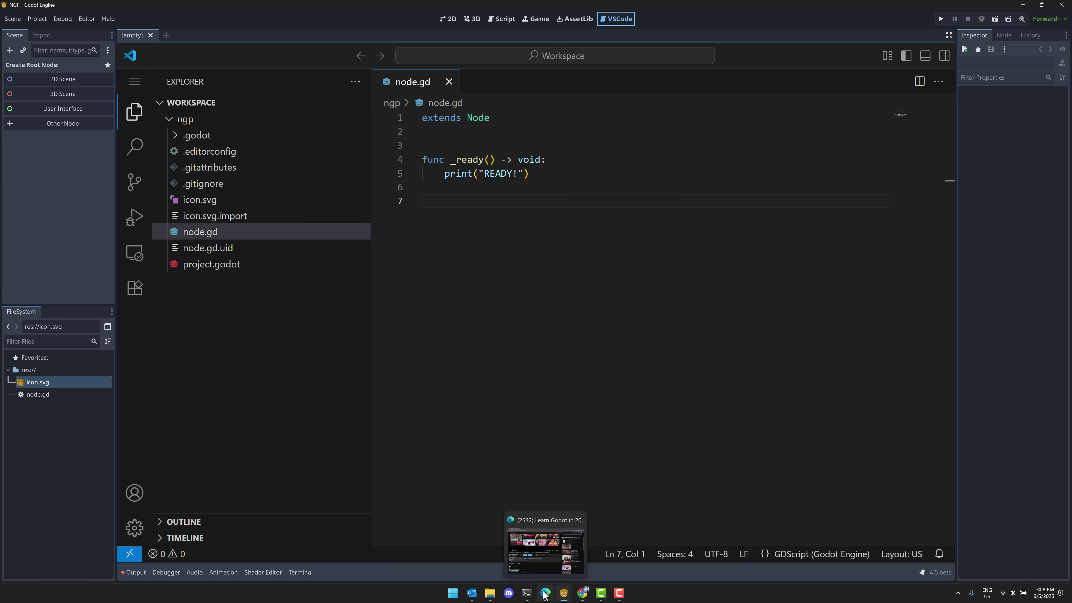
left_click(587, 596)
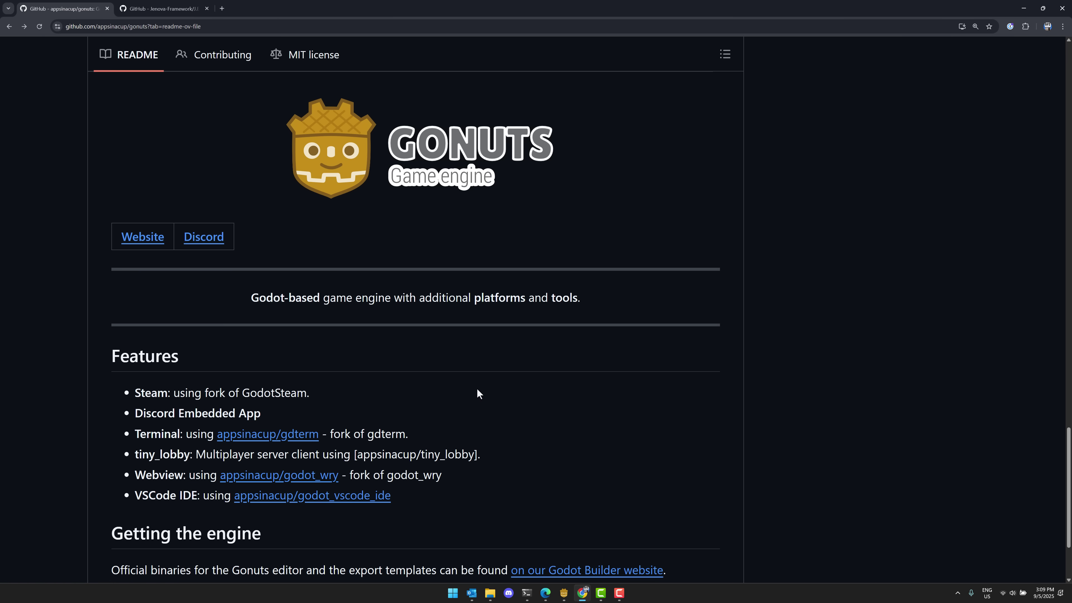
scroll(422, 346, "down", 2)
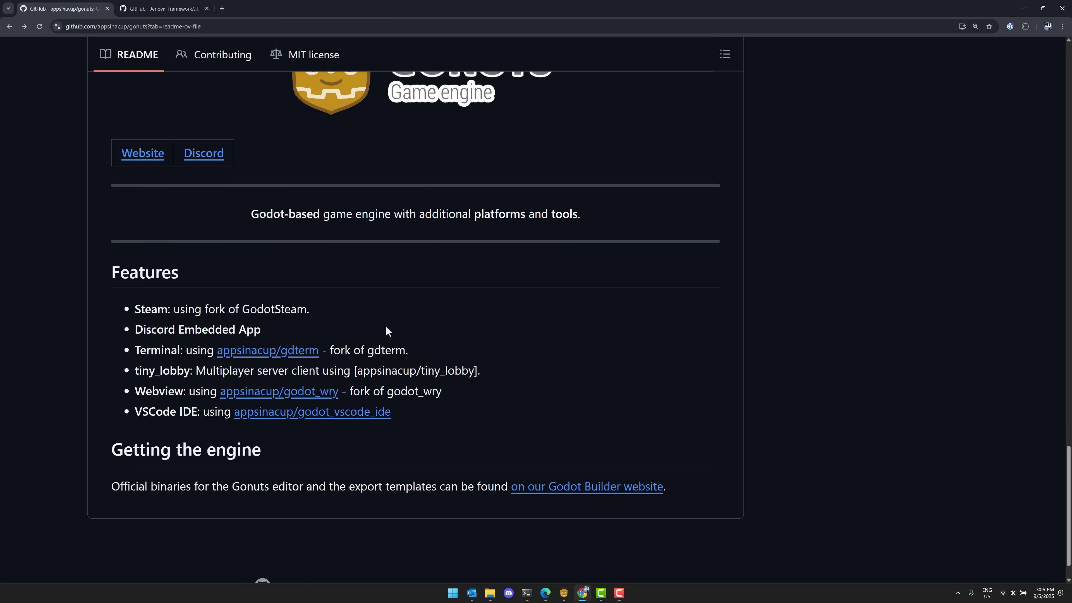
scroll(380, 295, "up", 3)
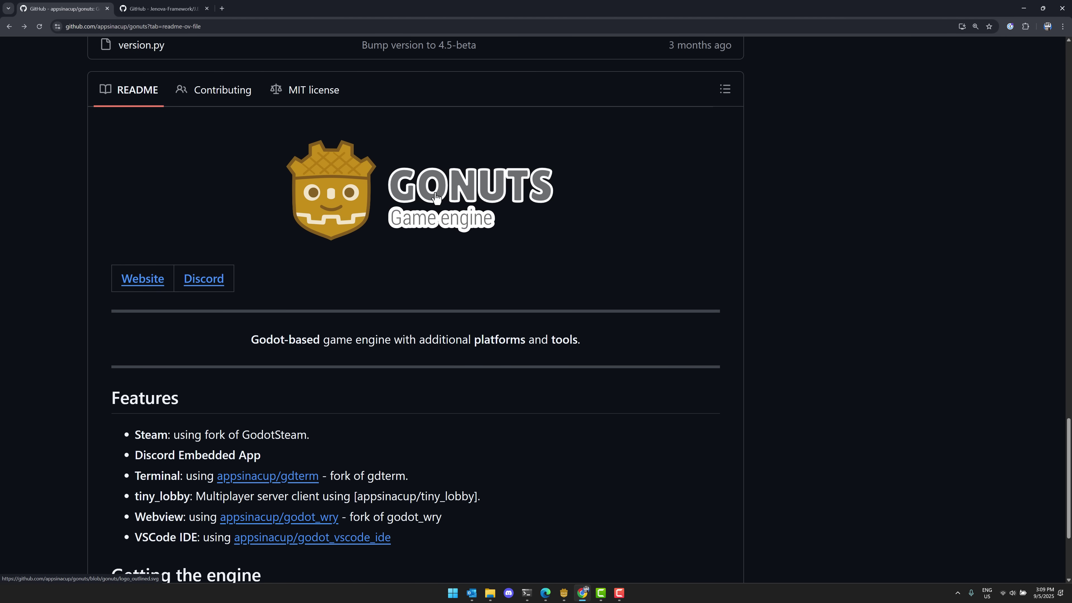
scroll(525, 251, "down", 2)
scroll(526, 251, "down", 1)
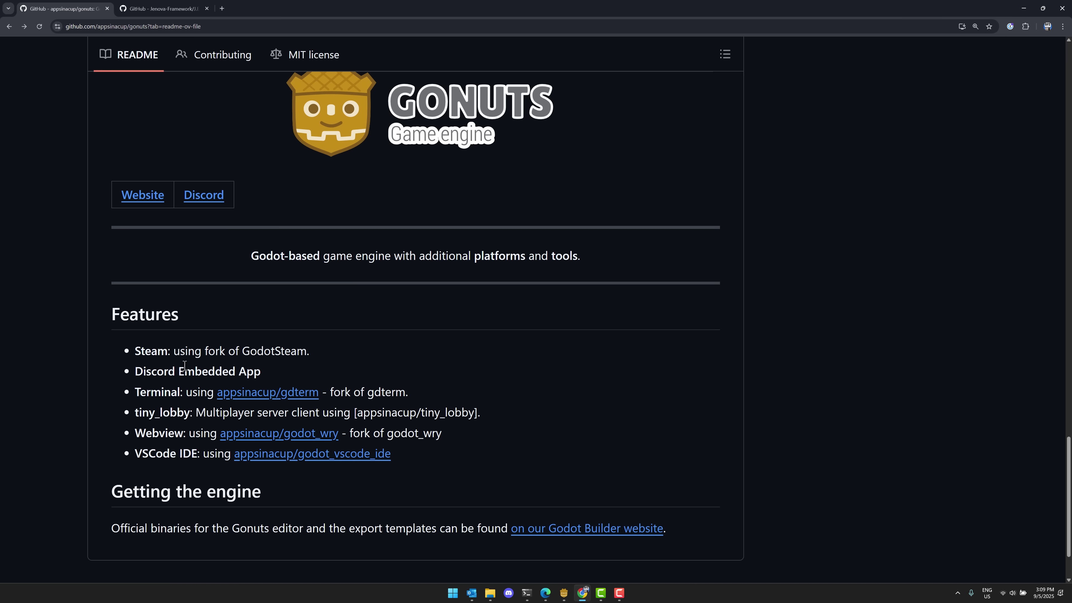
double_click(161, 354)
double_click(160, 374)
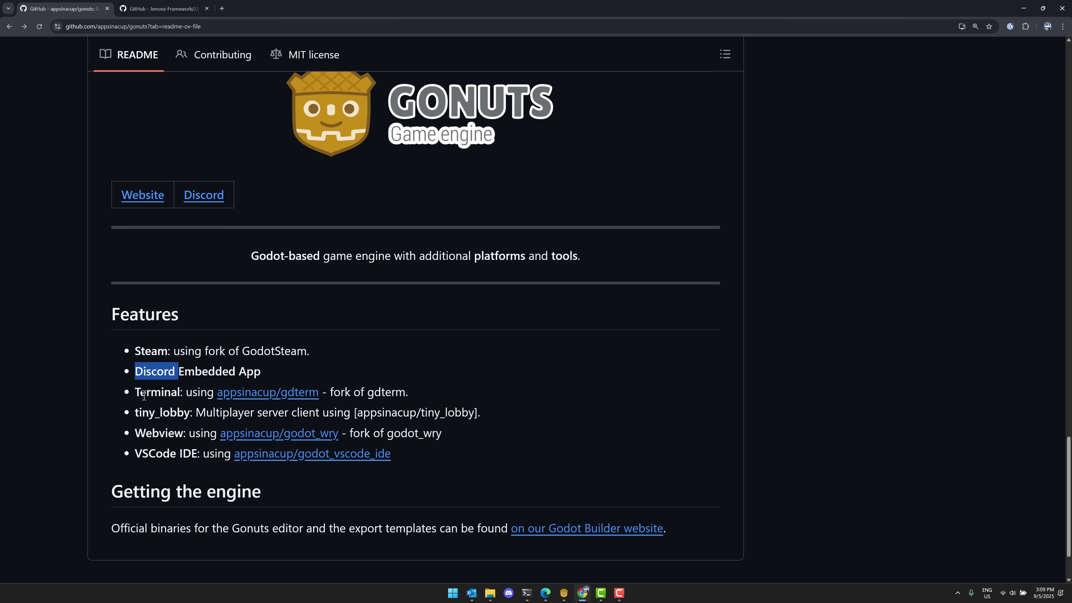
left_click_drag(117, 433, 135, 454)
left_click(483, 444)
left_click(135, 455)
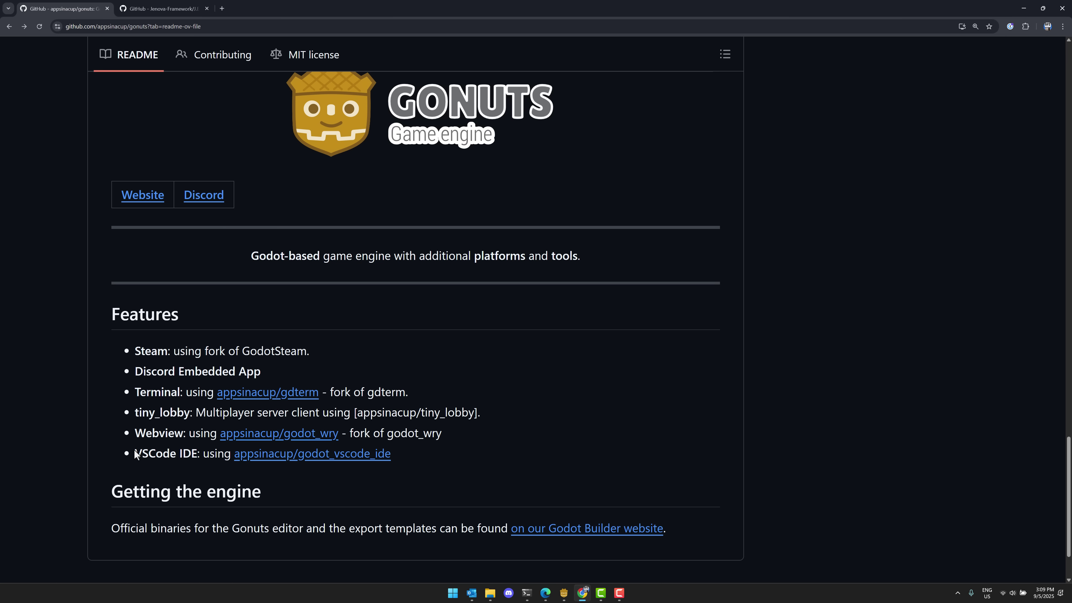
- Open the godot_vscode_ide repository linked in the Gonuts features and look over its files and About details
left_click(343, 460)
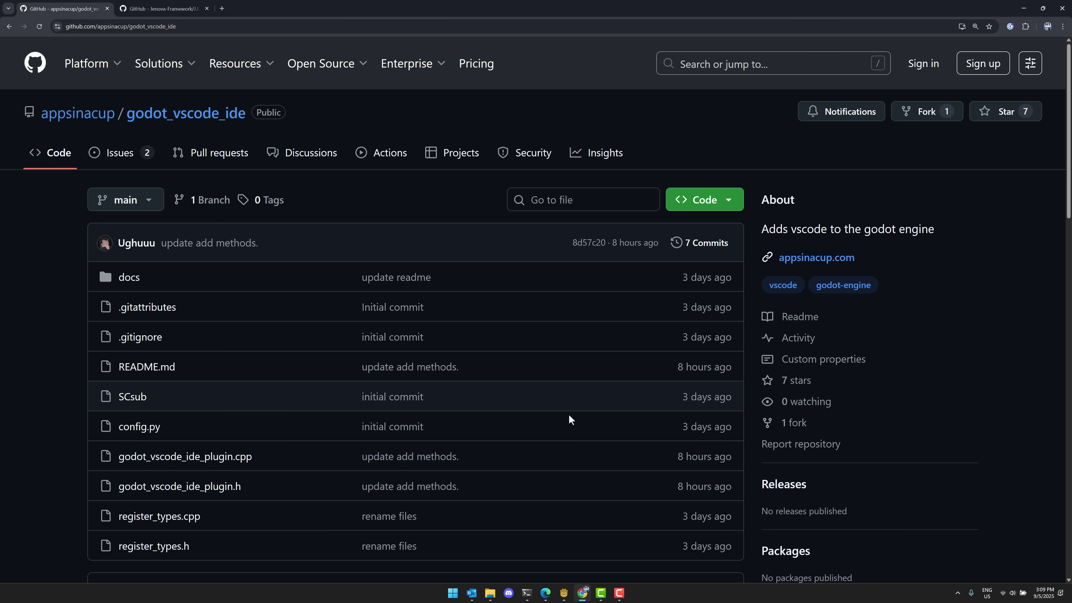
scroll(754, 376, "down", 3)
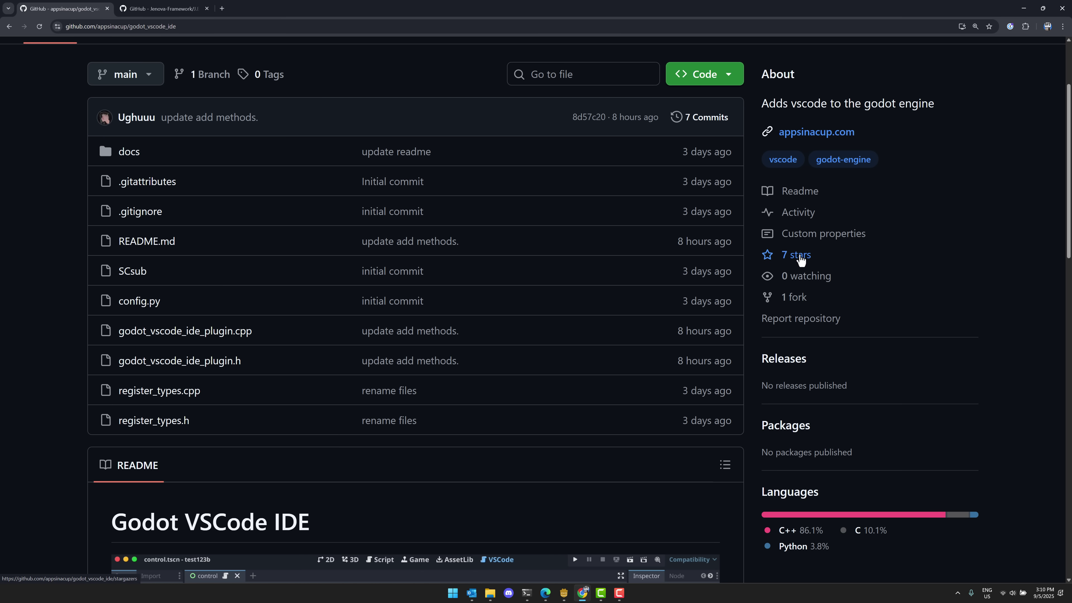
scroll(782, 242, "up", 3)
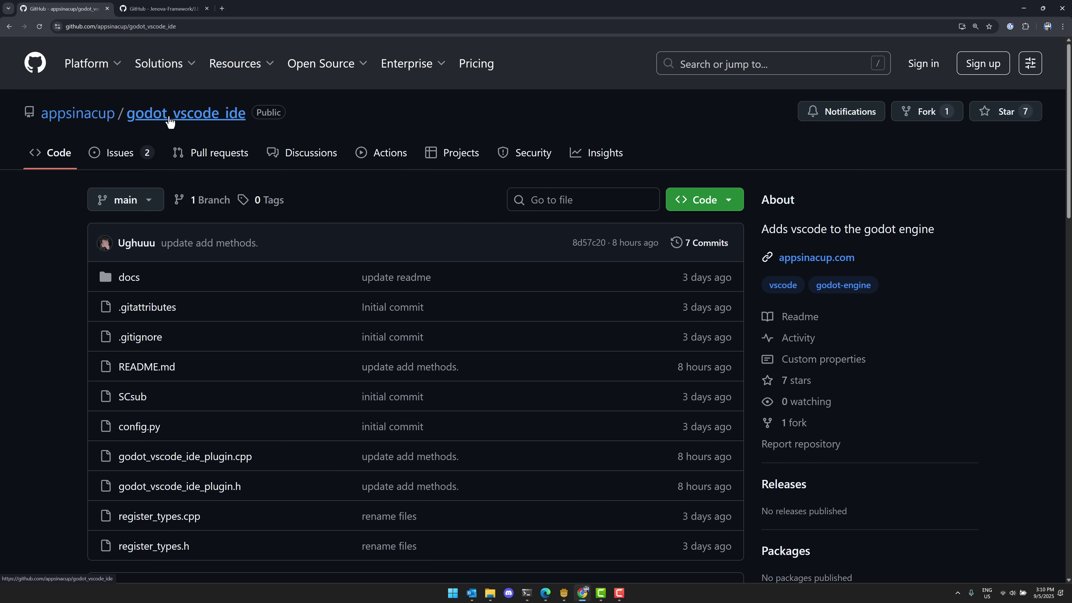
scroll(801, 321, "down", 3)
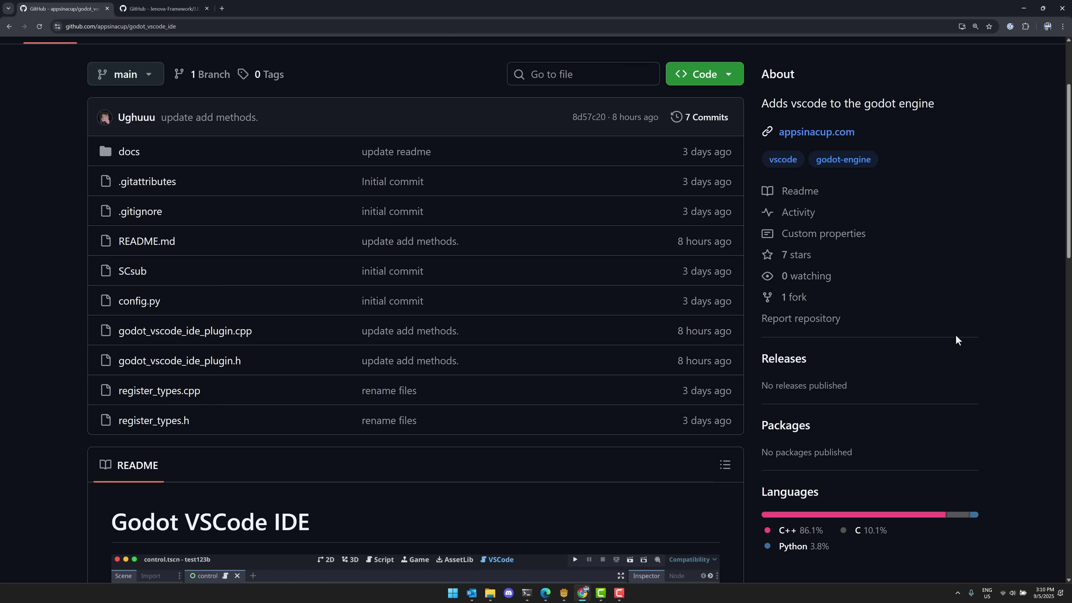
- Switch to the J.E.N.O.V.A repository page and read the C++ scripting description under "What is it?" in its README
key("ctrl+Tab")
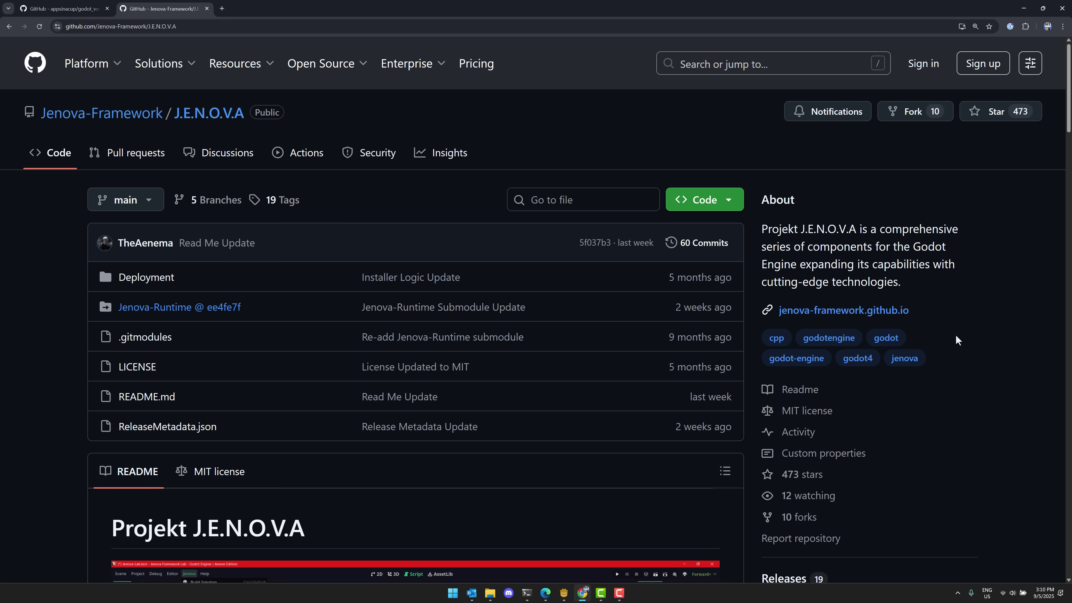
scroll(404, 182, "down", 3)
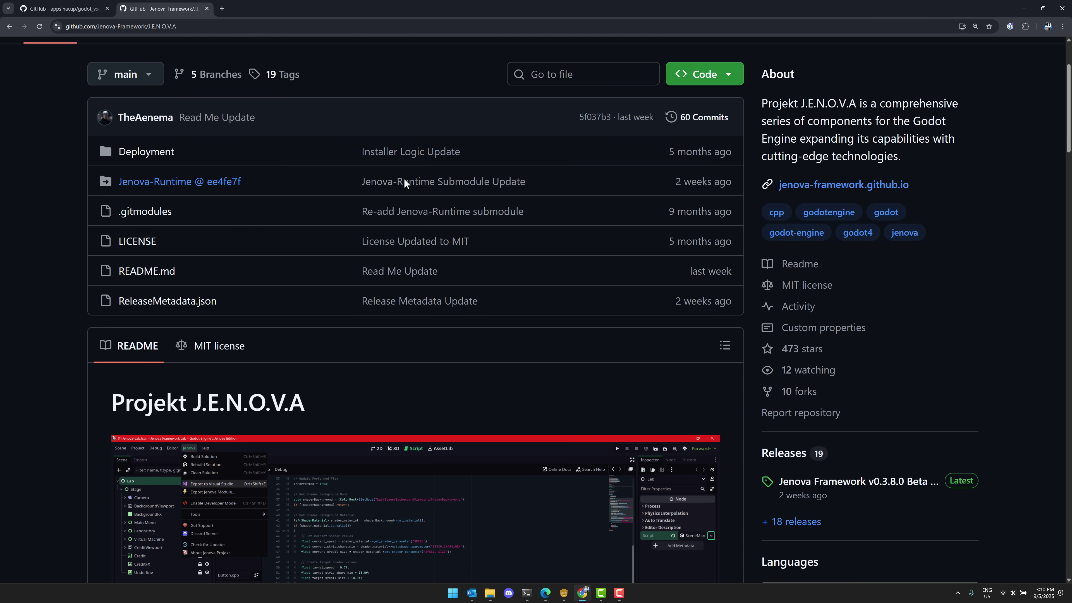
scroll(404, 182, "down", 6)
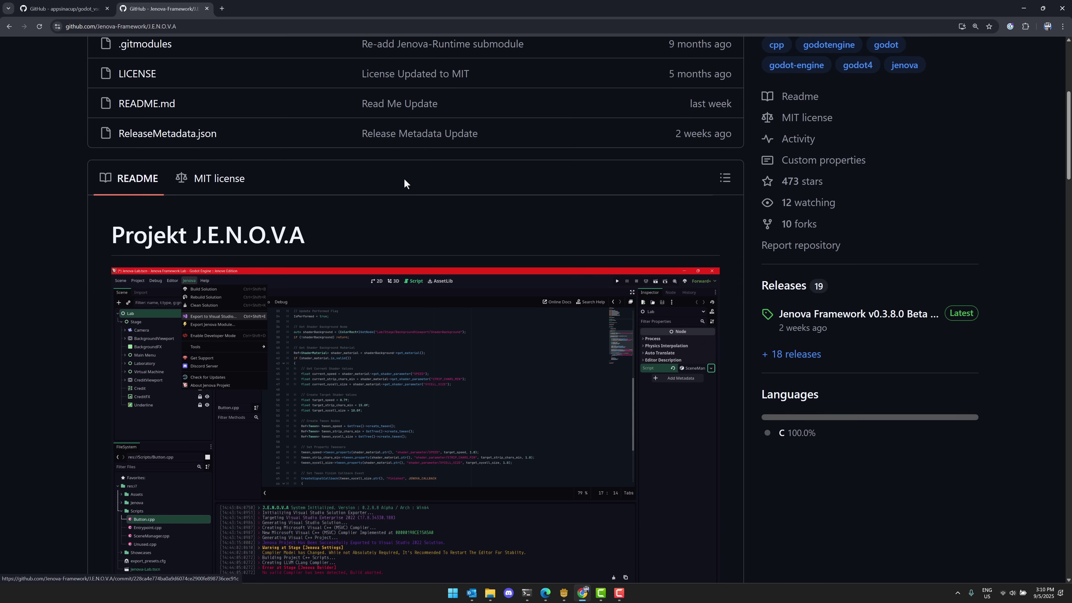
scroll(404, 182, "down", 1)
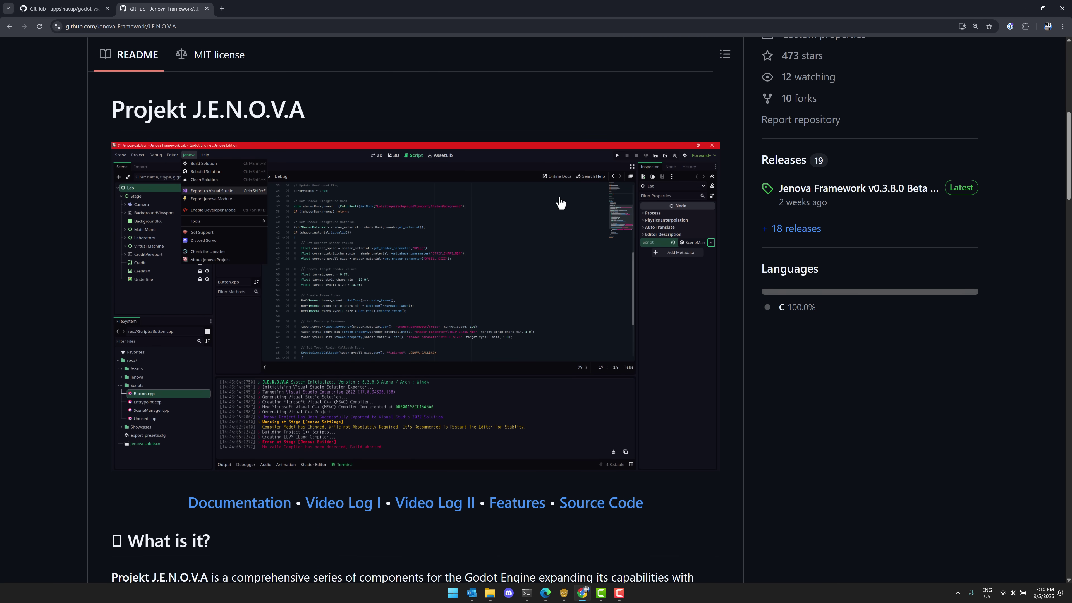
scroll(560, 205, "down", 1)
scroll(560, 205, "down", 4)
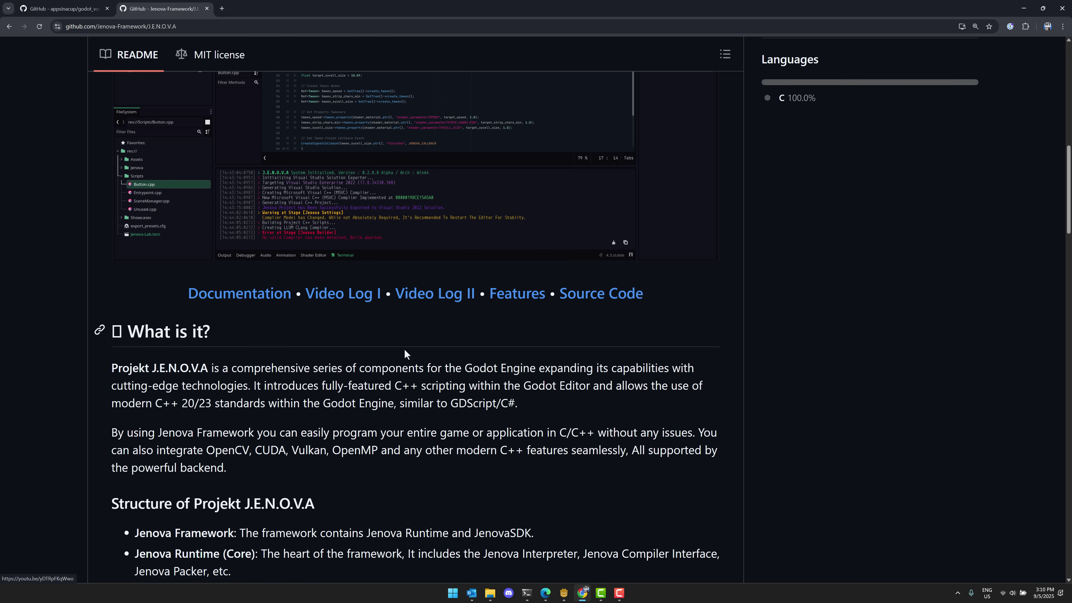
left_click_drag(313, 385, 562, 403)
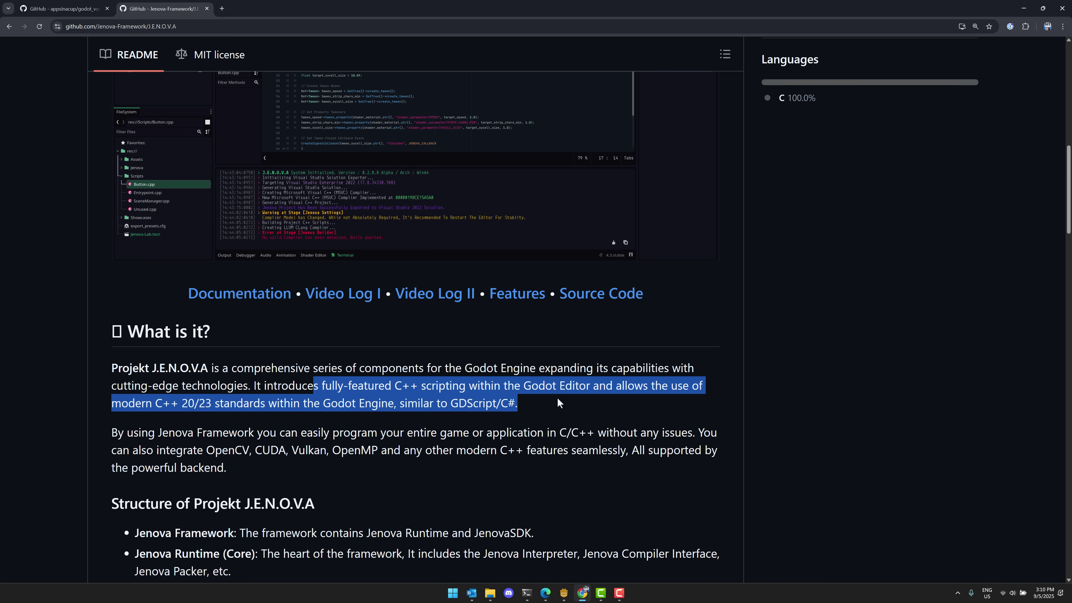
left_click(561, 404)
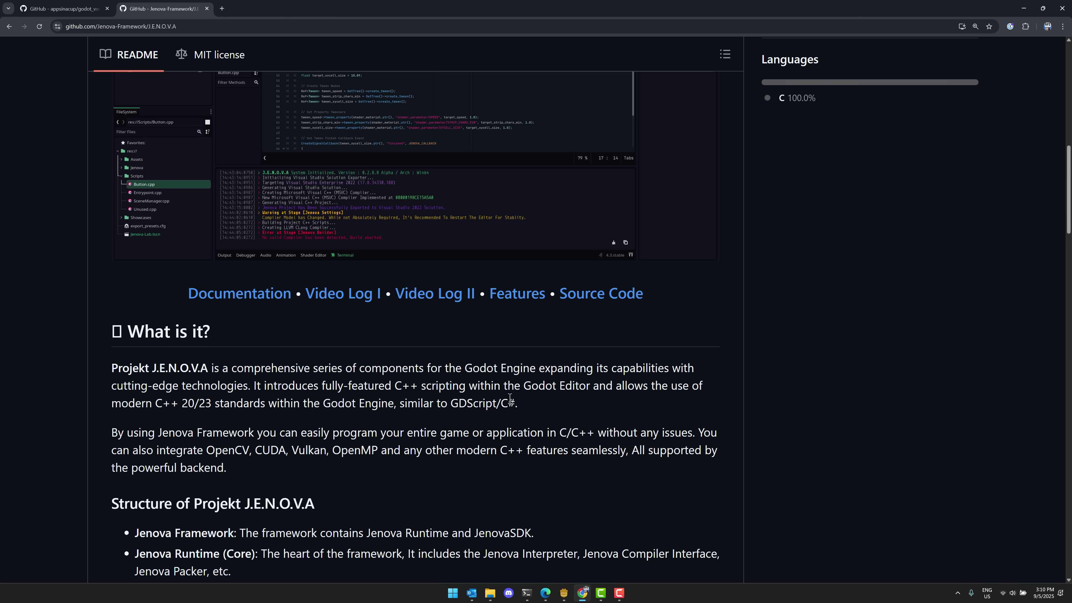
- Read the "Structure of Projekt J.E.N.O.V.A" section and highlight the Jenova Code IDE description
scroll(510, 398, "down", 4)
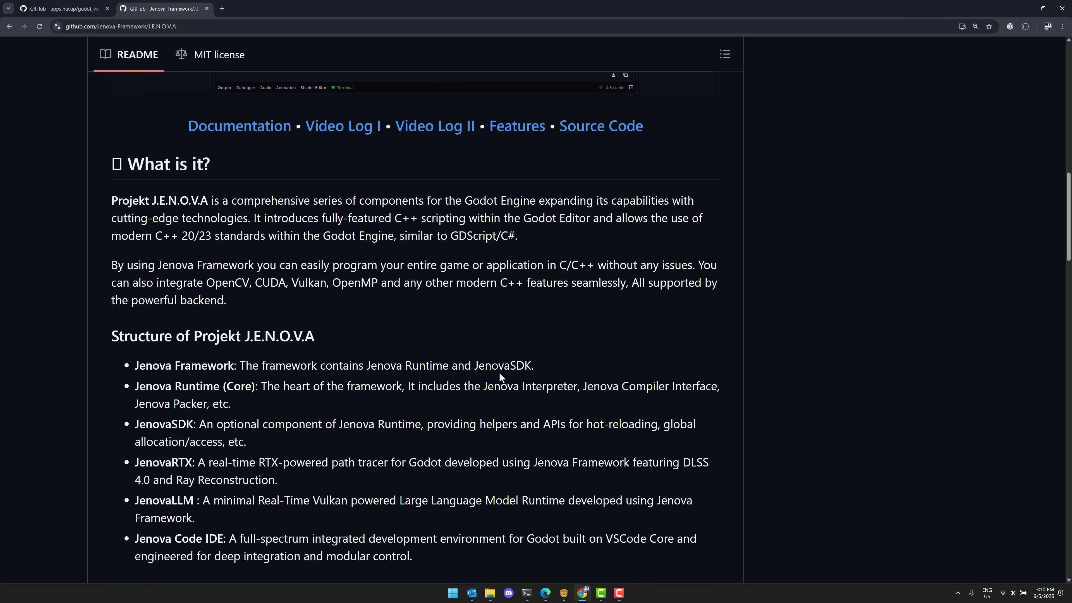
scroll(499, 372, "down", 1)
scroll(396, 323, "up", 8)
scroll(713, 330, "up", 4)
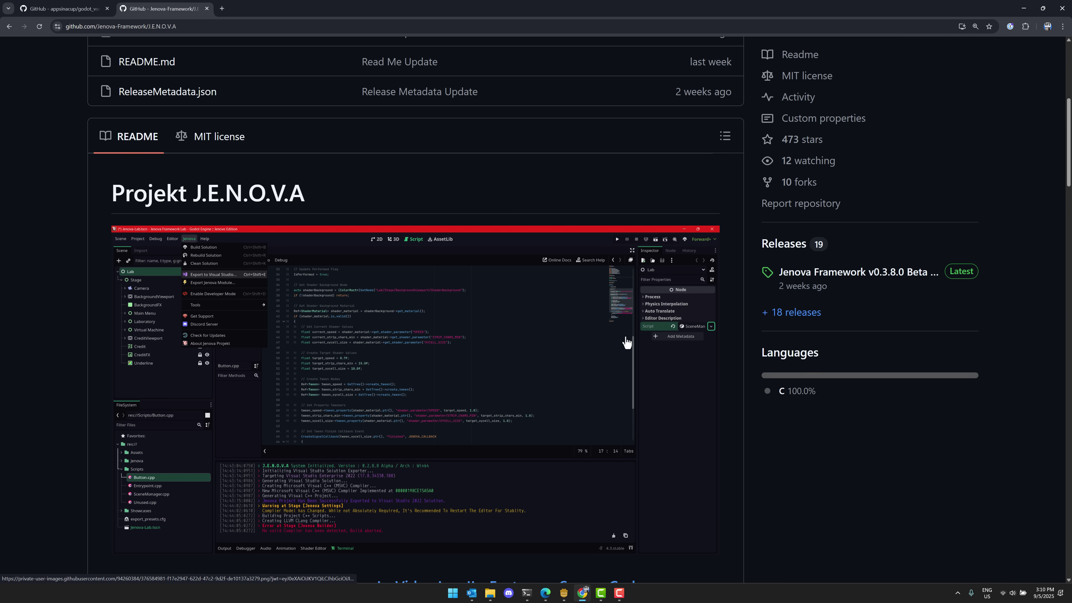
scroll(627, 338, "down", 12)
scroll(626, 337, "down", 4)
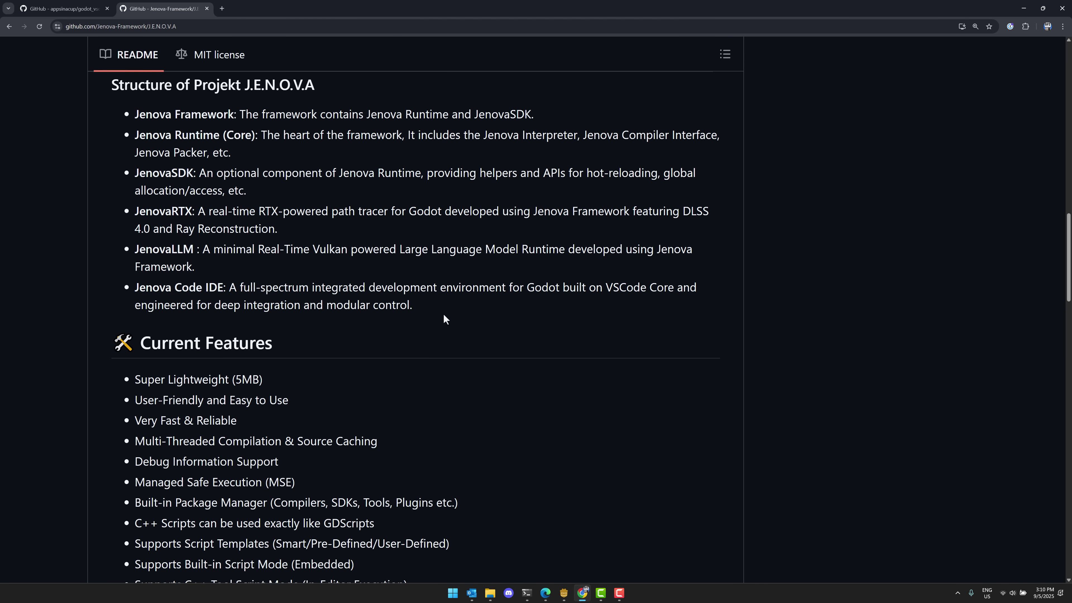
left_click_drag(454, 304, 111, 295)
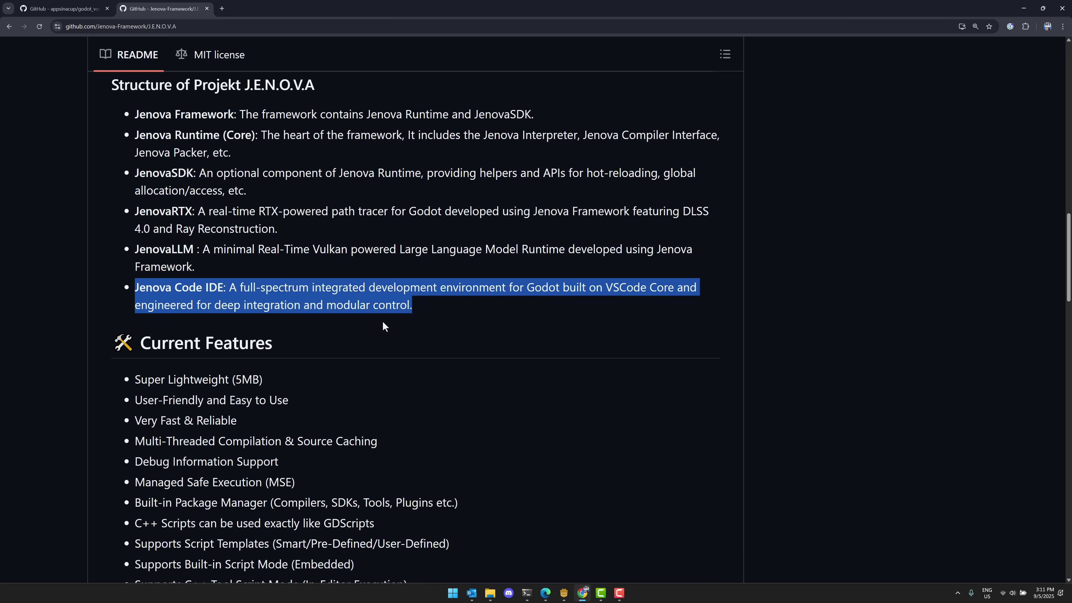
left_click(486, 358)
left_click_drag(435, 316, 136, 291)
- Switch to the NGP project in Godot, and in Chrome go back from the godot_vscode_ide repository to the Gonuts README
mouse_move(564, 593)
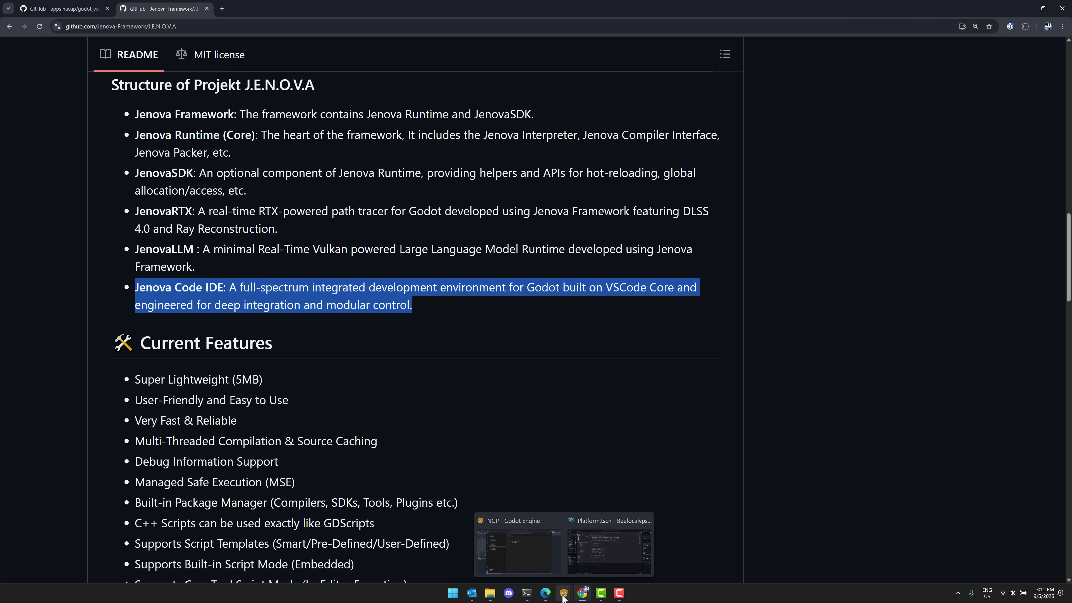
left_click(528, 557)
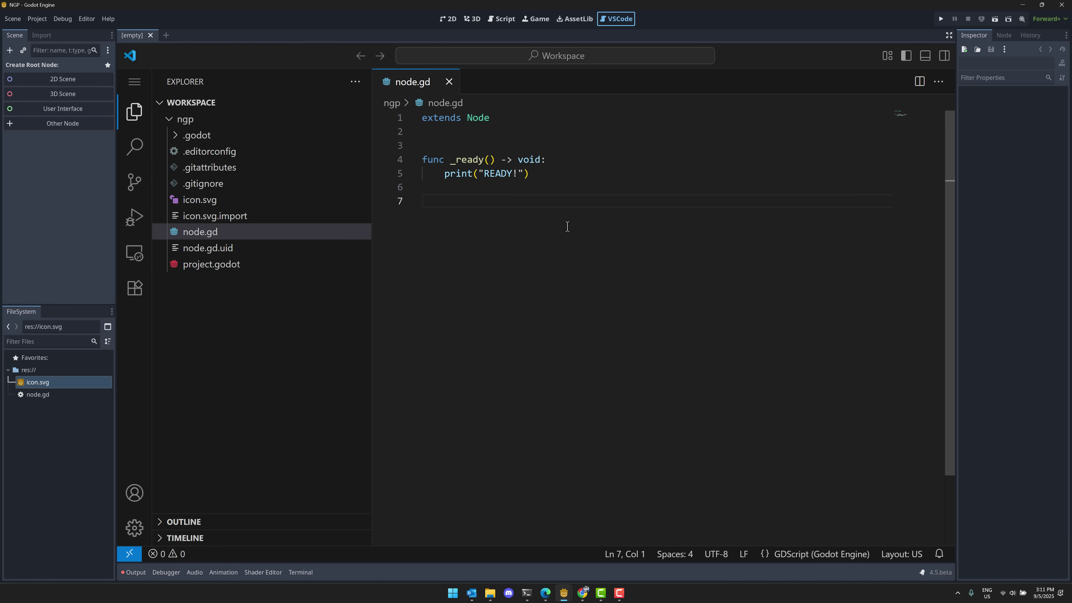
left_click(581, 597)
key("ctrl+Tab")
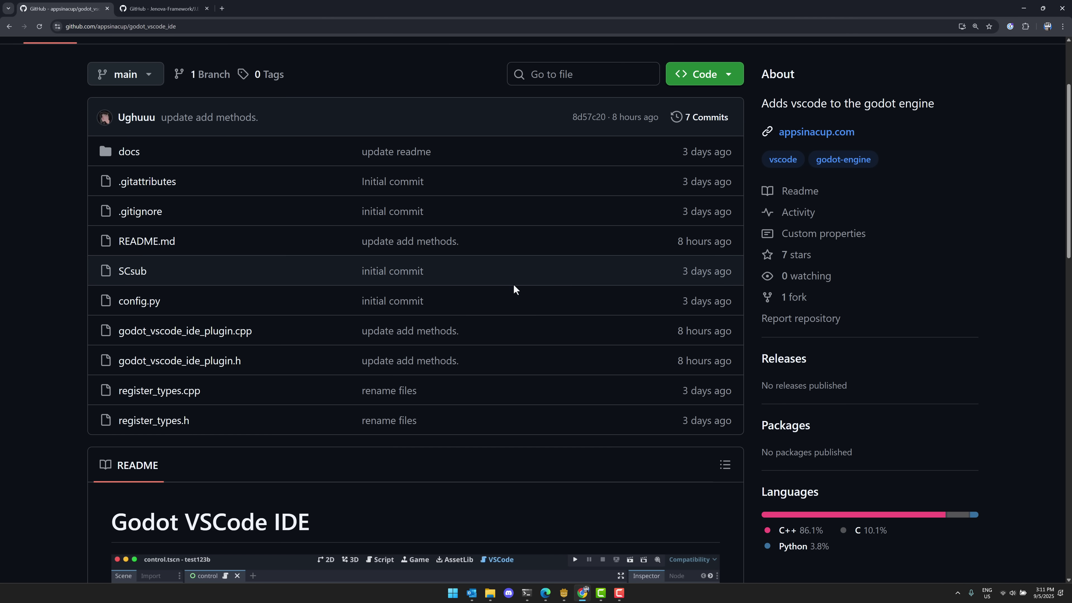
key("alt+Left")
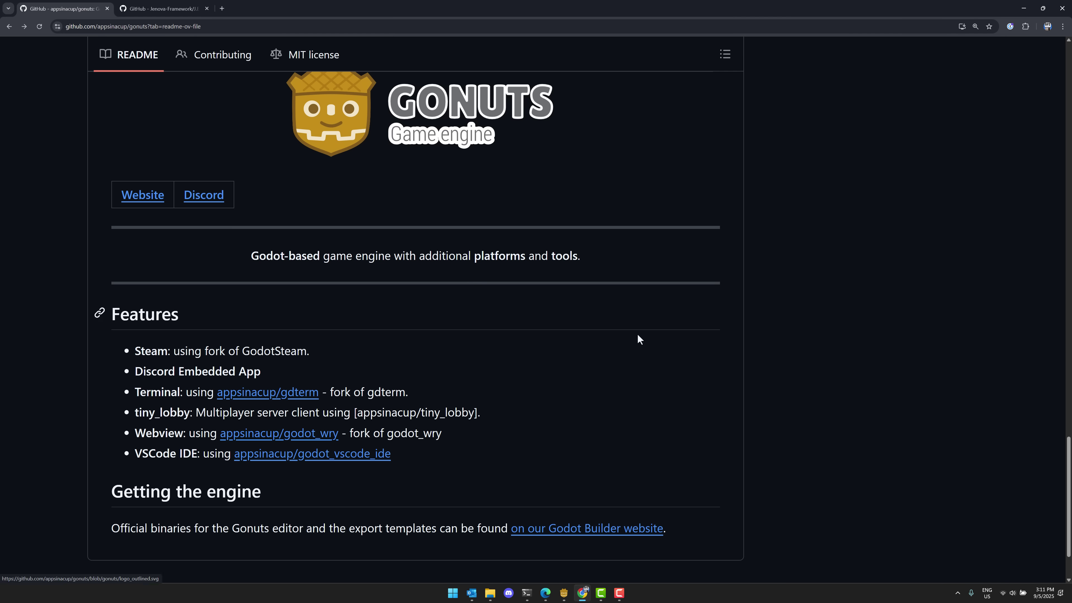
- Switch through the NGP project to the Godot window with the Platform.tscn scene and Jenova Code IDE
key("alt+Tab")
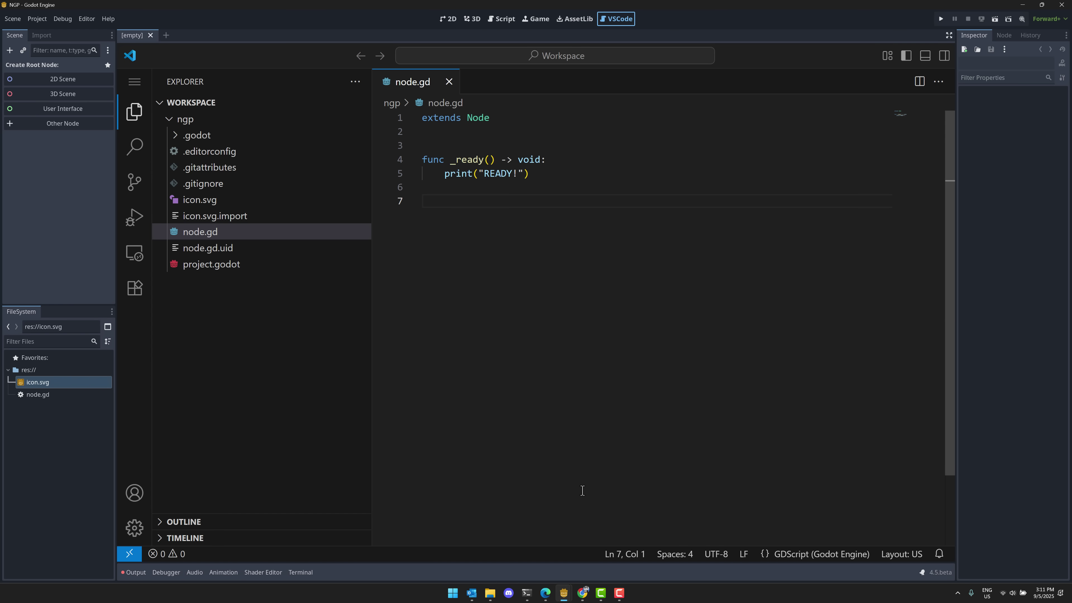
mouse_move(568, 596)
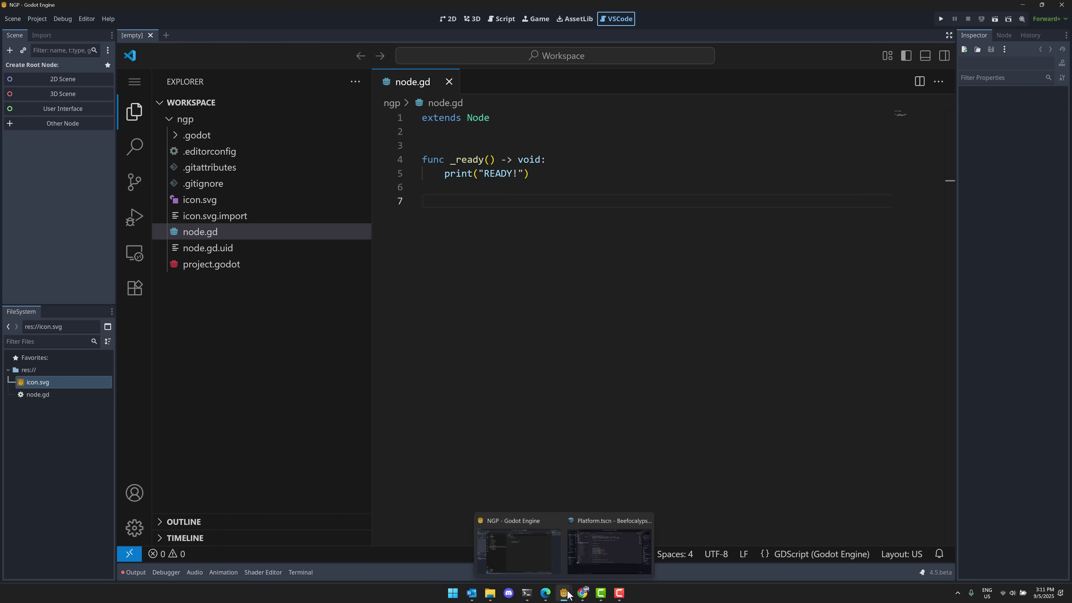
left_click(612, 546)
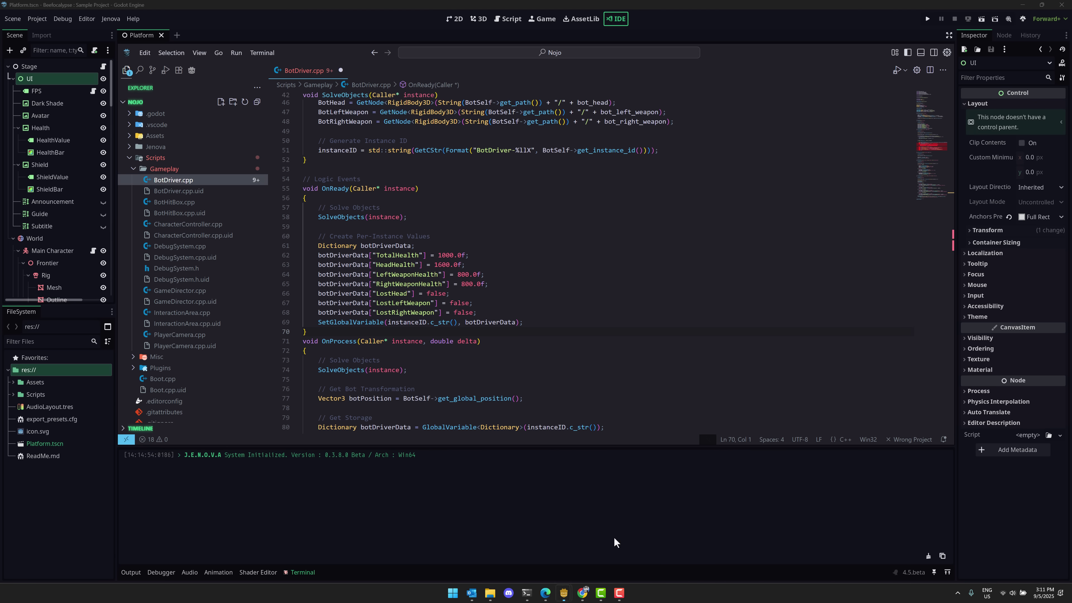